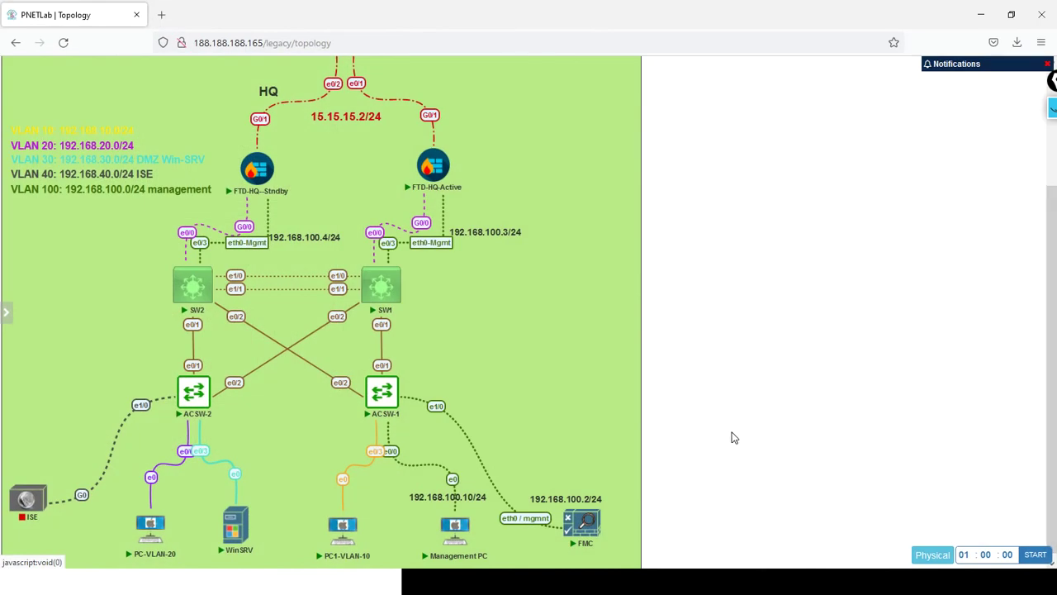
Open the FMC node's console in UltraVNC Viewer via ultravnc_wrapper and dismiss the status window.
mouse_move(597, 543)
click(583, 526)
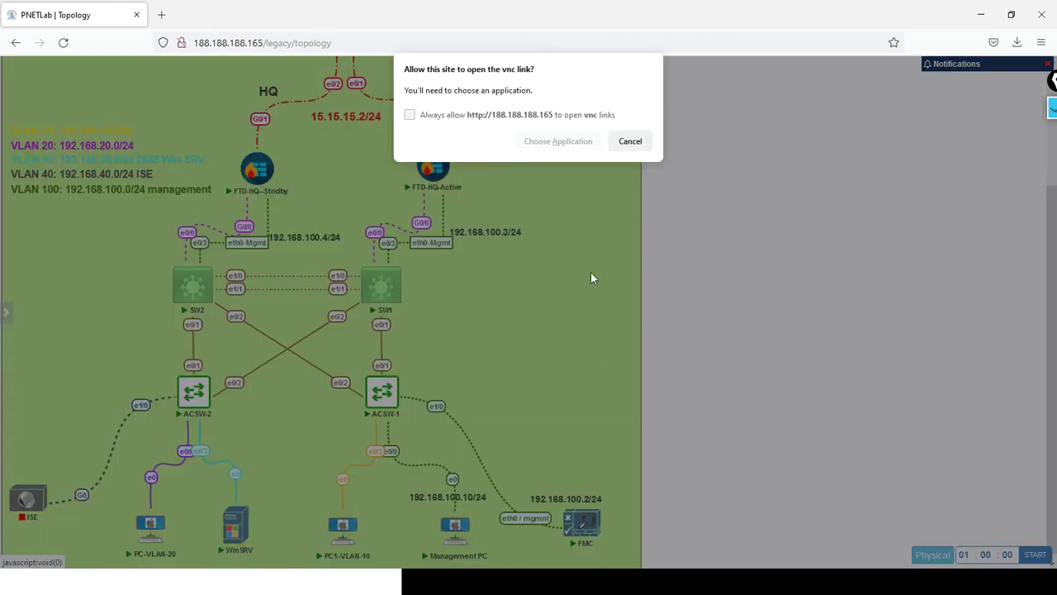
click(559, 141)
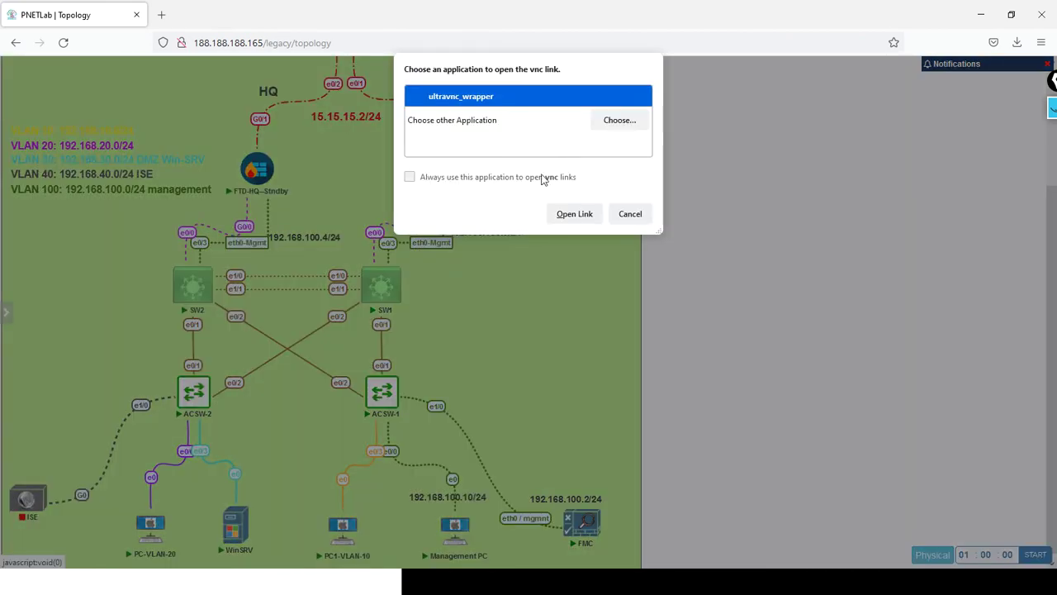
click(564, 216)
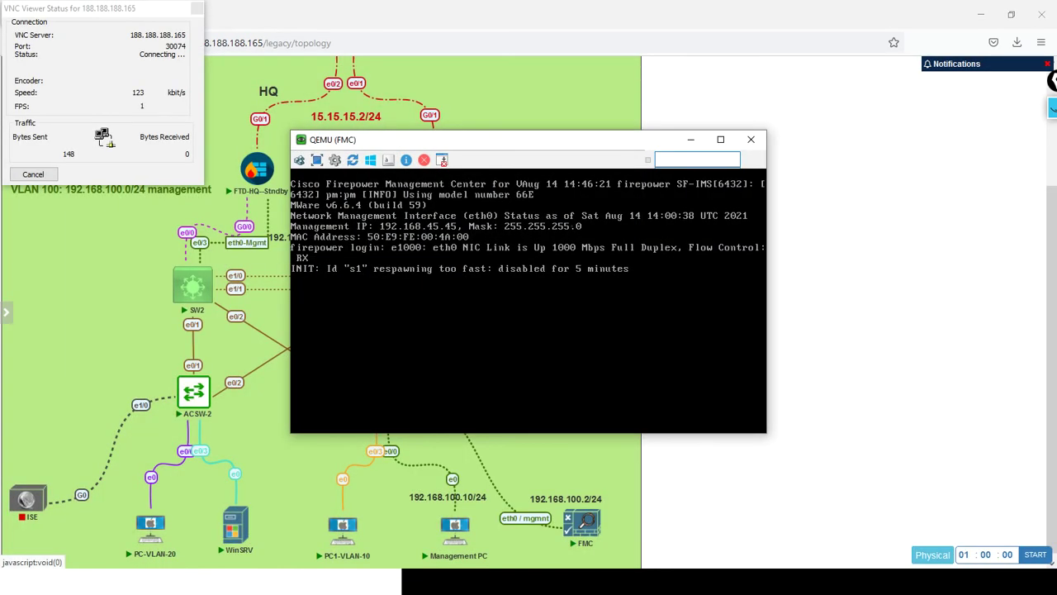
key(Return)
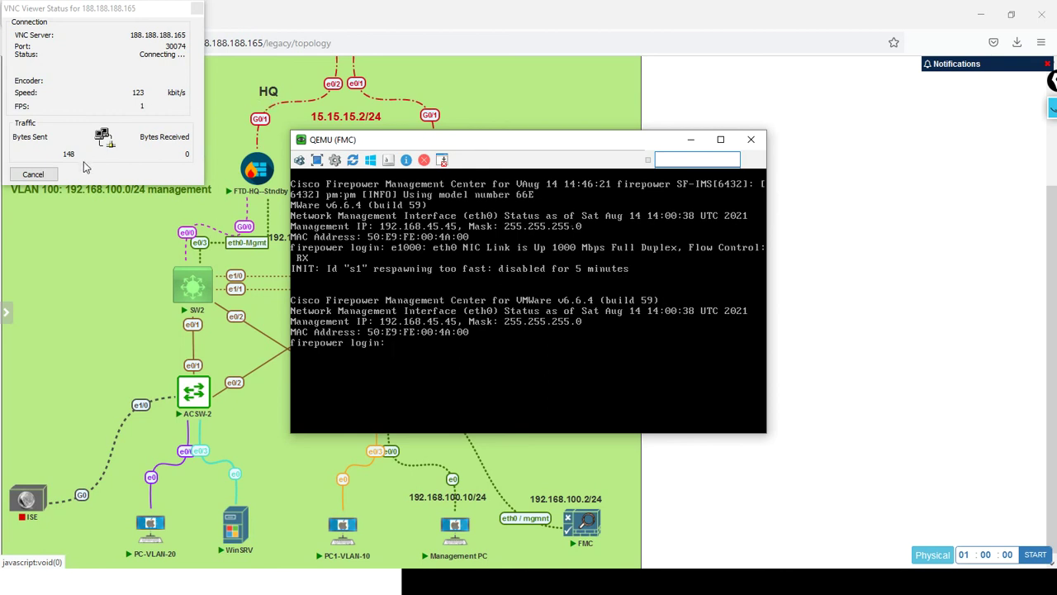
click(33, 174)
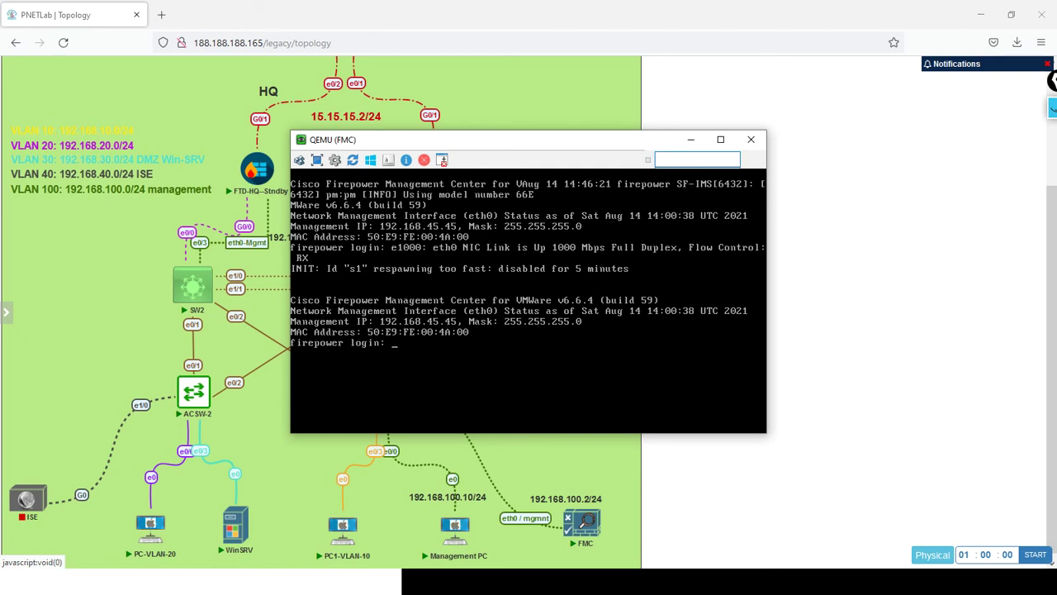
Log into the FMC console as admin with its password and run expert to reach the shell.
text(admin)
key(Return)
key(Return)
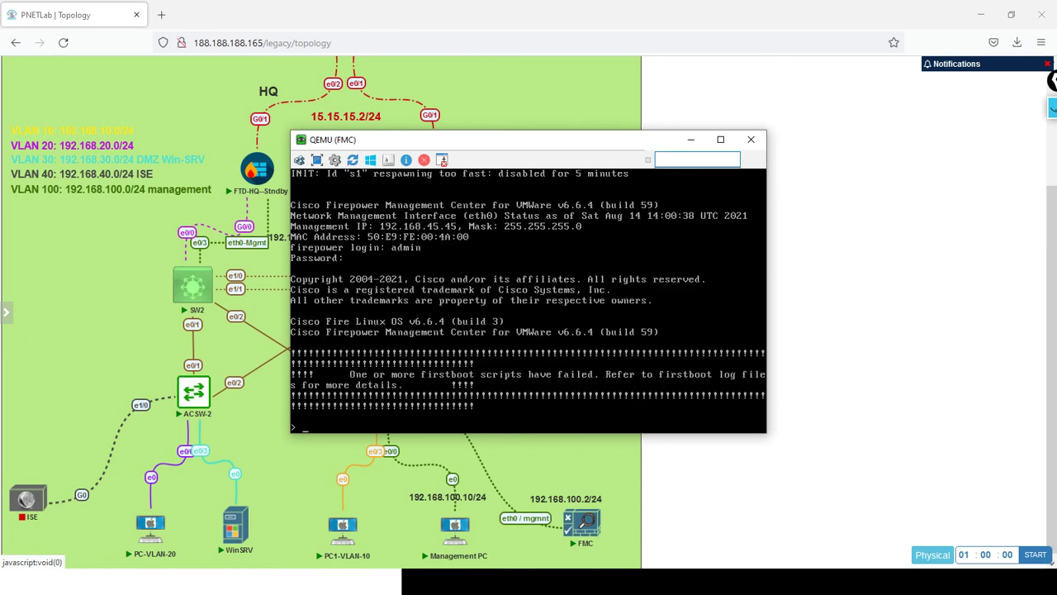
key(Return)
key(Return)
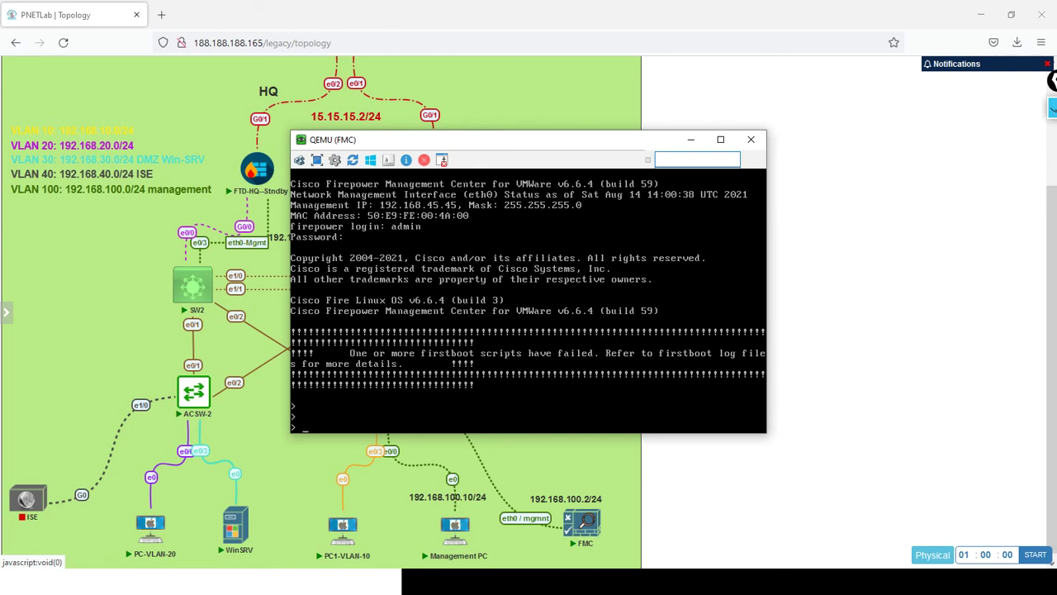
text(expert)
key(Return)
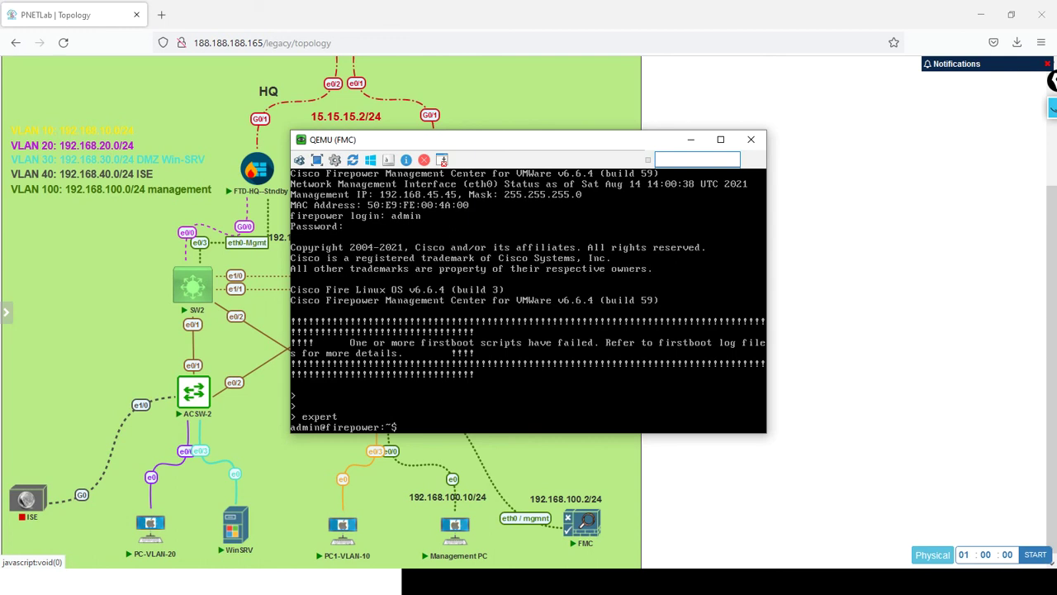
key(Return)
key(Return)
key(Return)
key(Return)
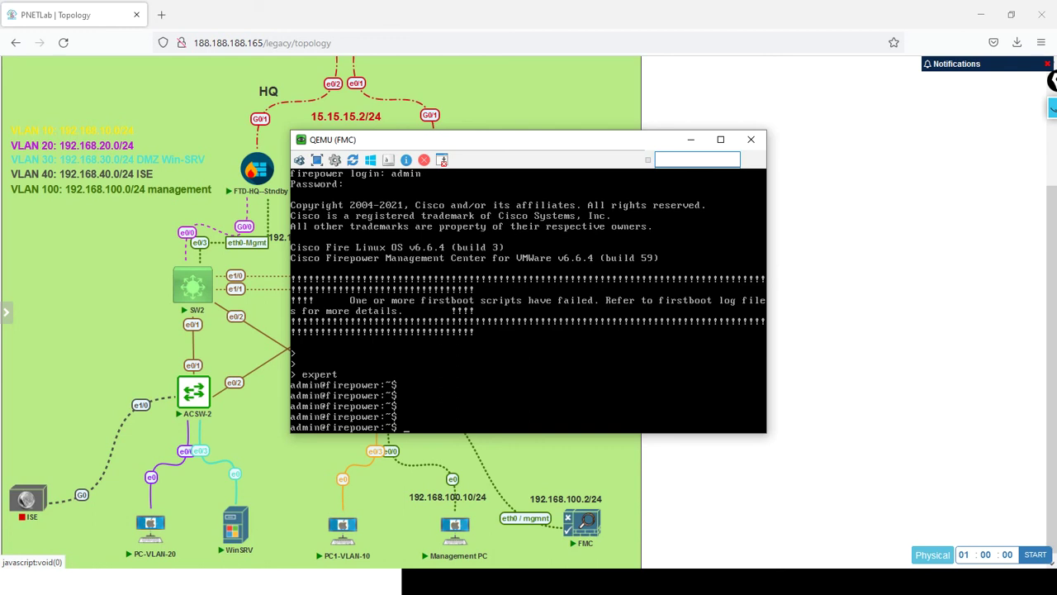
Run ifconfig to list the FMC interfaces, showing eth0 at 192.168.45.45.
text(ifconfig)
key(Return)
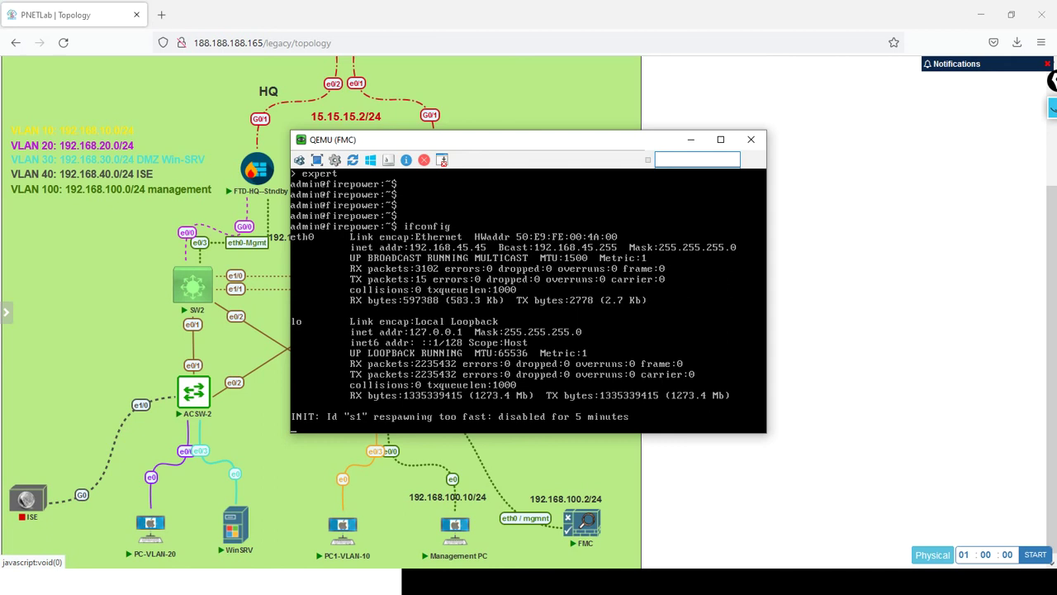
key(Return)
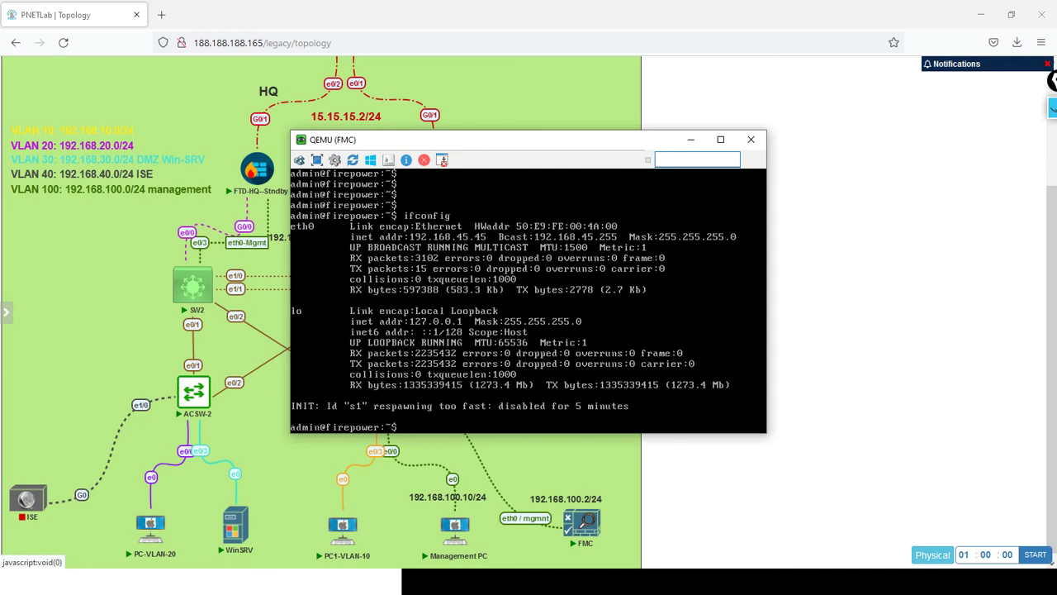
Try assigning 192.168.100.2 to eth0 with ifconfig, which fails as not permitted.
text(ifconfig eth0 192.168.100.2)
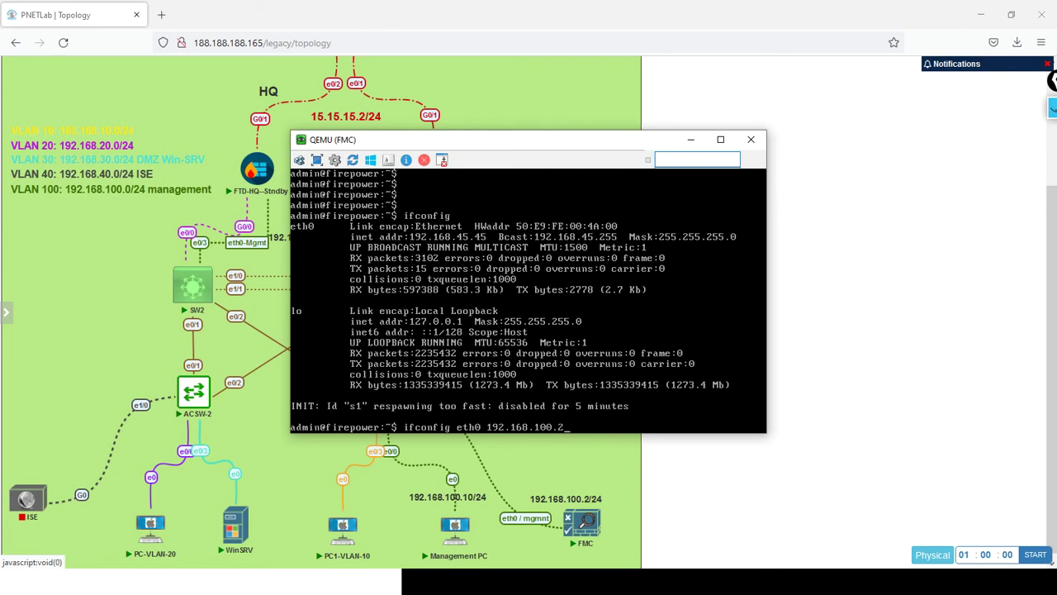
key(Return)
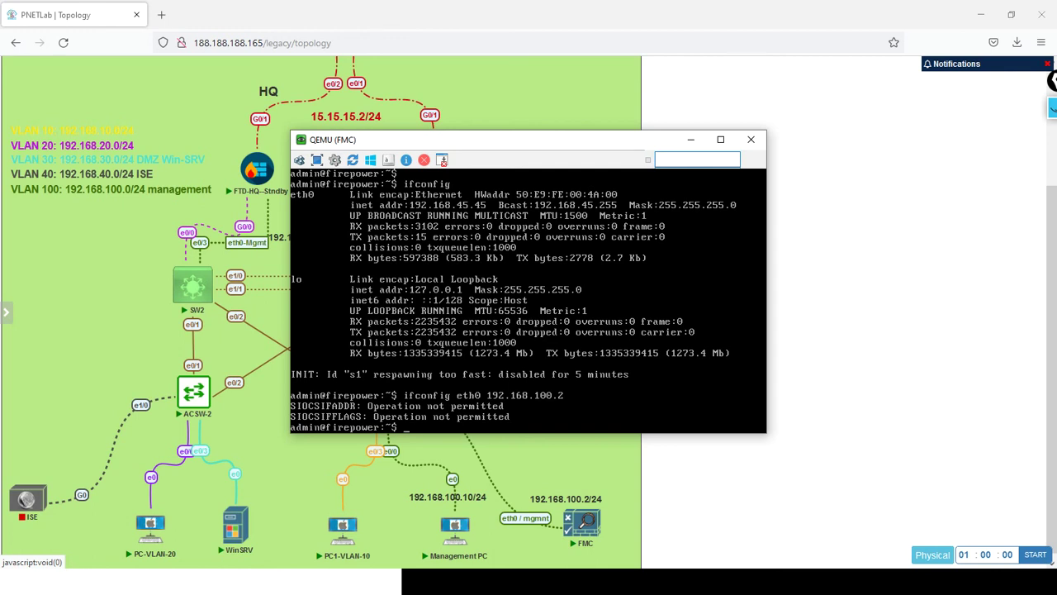
key(Return)
key(Return)
key(Return)
key(Return)
key(Return)
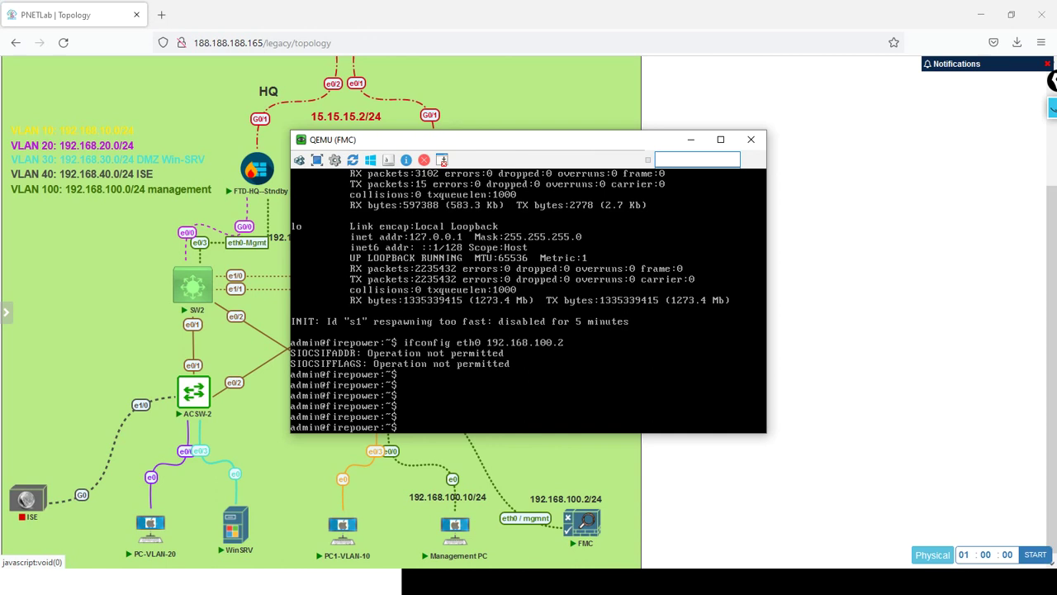
Rerun ifconfig eth0 192.168.100.2, which is still refused.
text(ifconfig eth0 192.168.100)
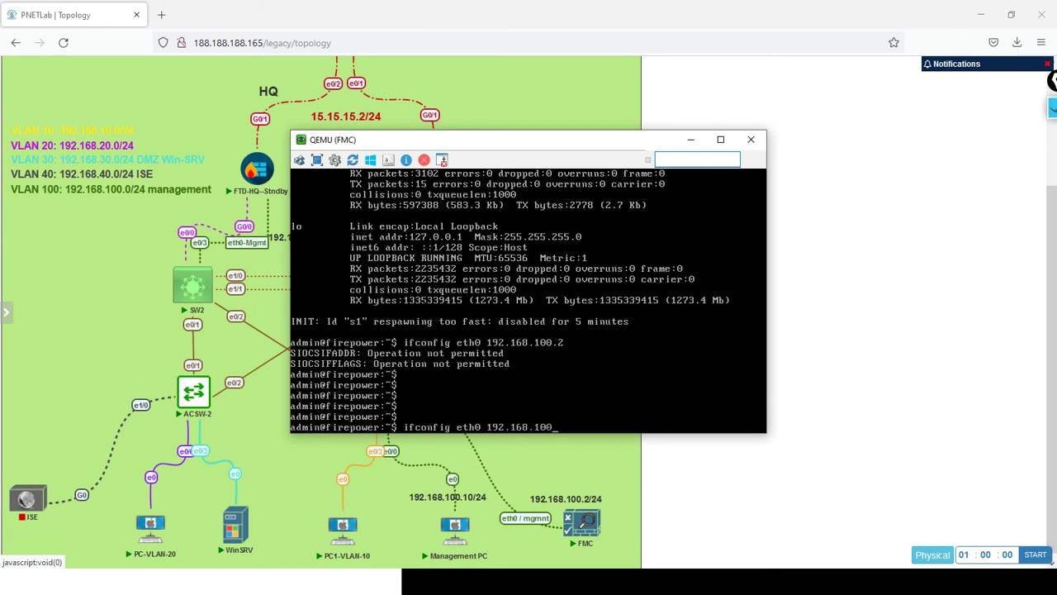
text(.2)
key(Return)
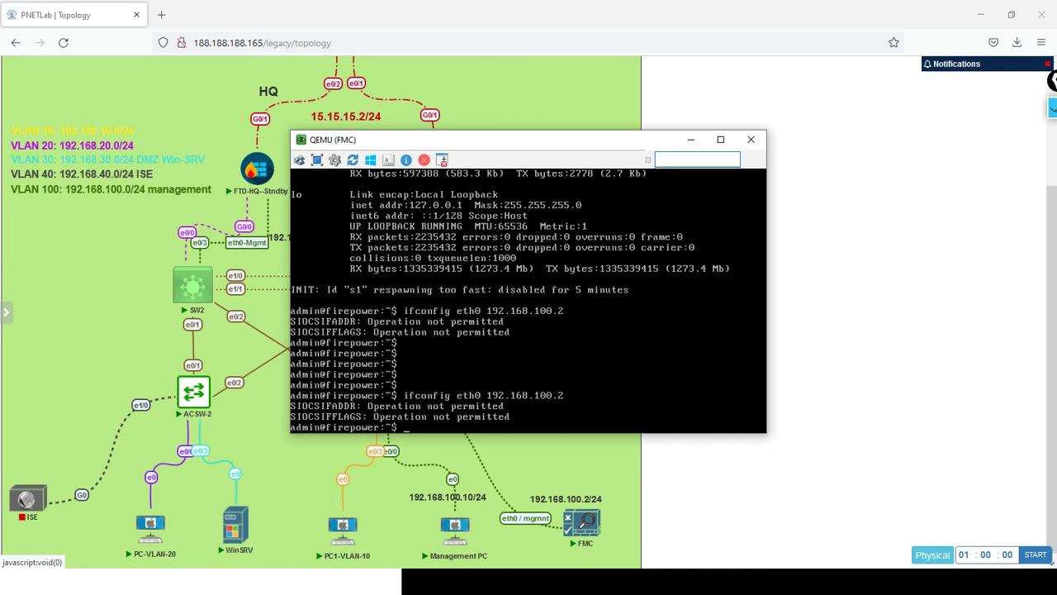
key(Return)
key(Return)
key(Return)
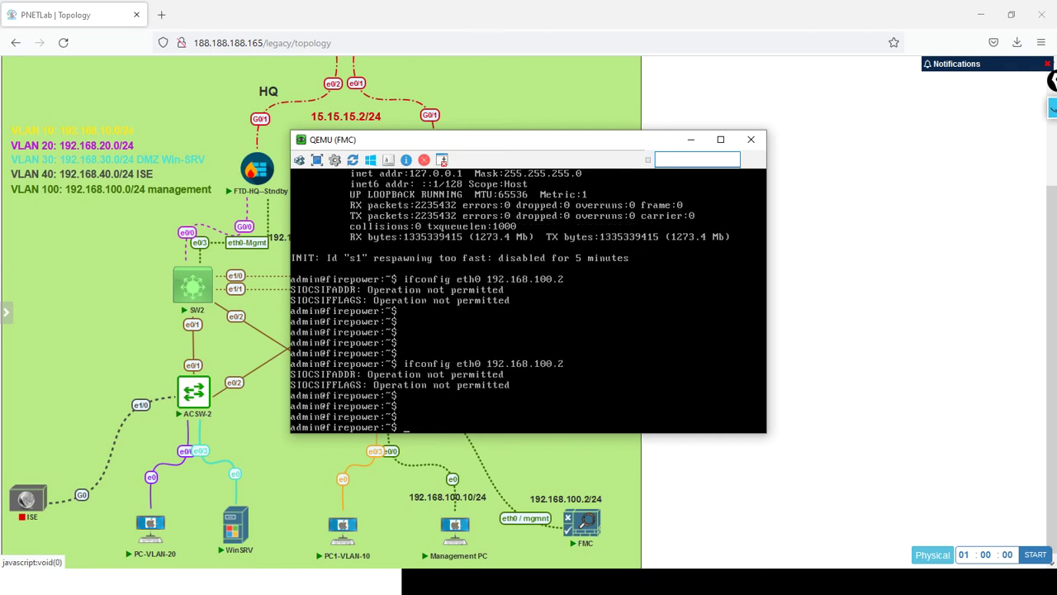
Query available commands with ? and show ?, then move the console window to the right.
text(?)
key(Return)
text(show ?)
key(Return)
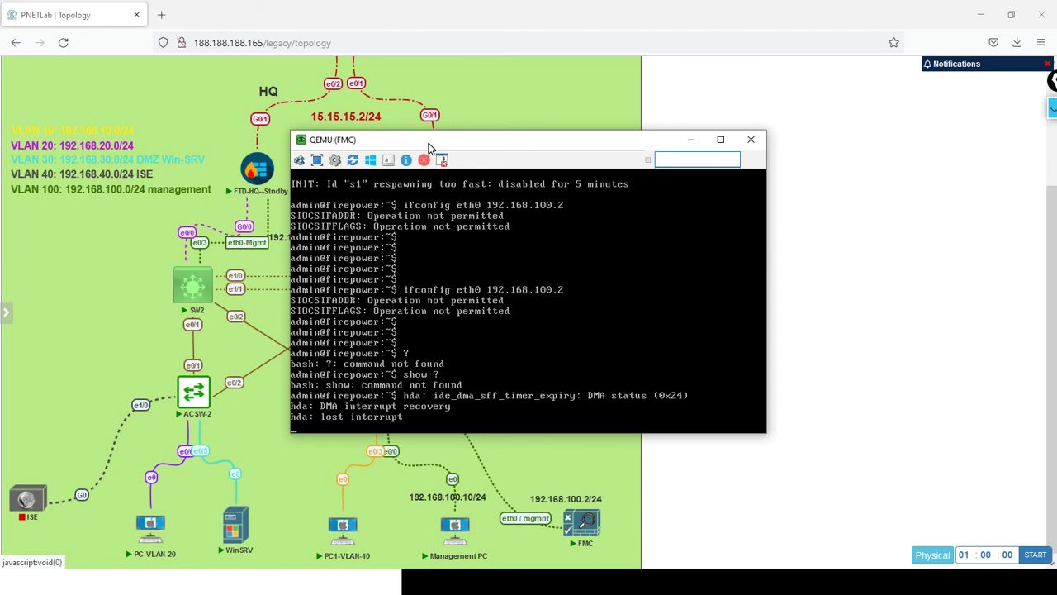
drag(429, 143, 614, 141)
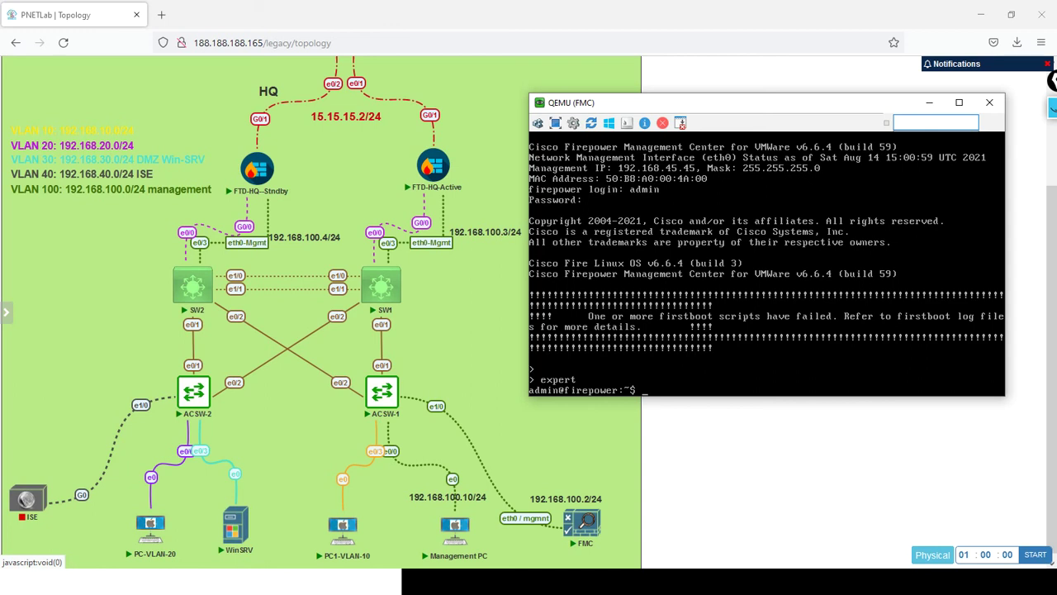
Try ifconfig eth0 192.168.100.2 netmask 255.255.55.0, which is also refused.
key(Return)
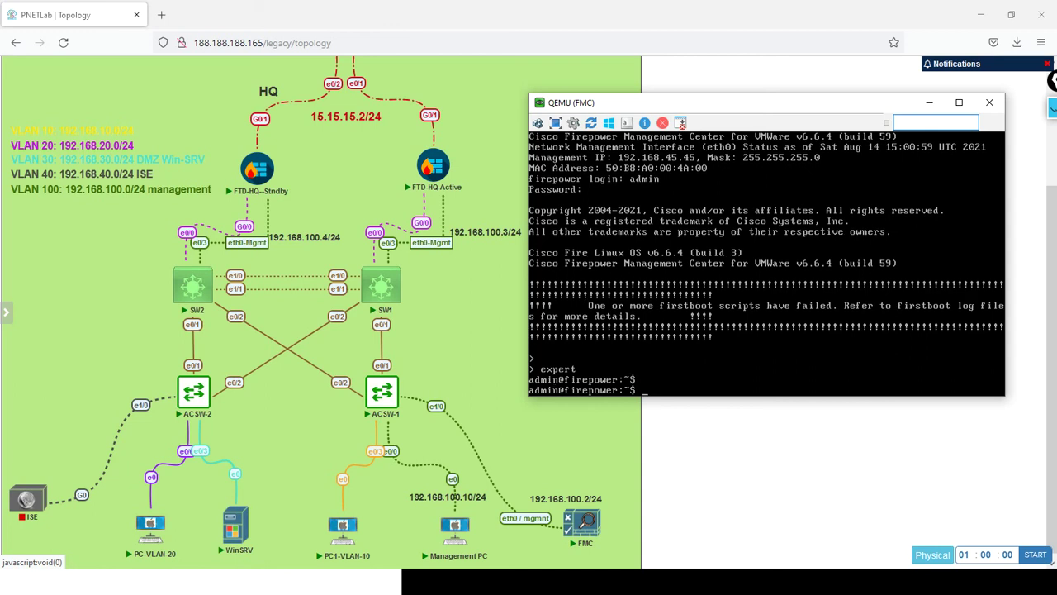
text(sudo)
key(BackSpace)
key(BackSpace)
key(BackSpace)
key(BackSpace)
key(BackSpace)
text(ifconfig eth0 192.168.100.2)
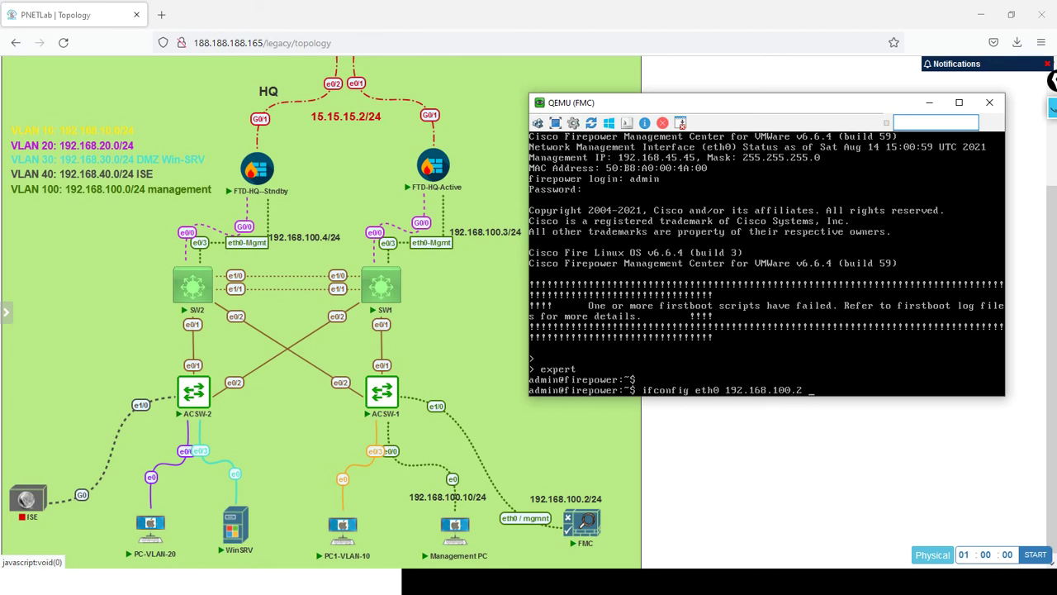
text( netmask 255.255.55.0)
key(Return)
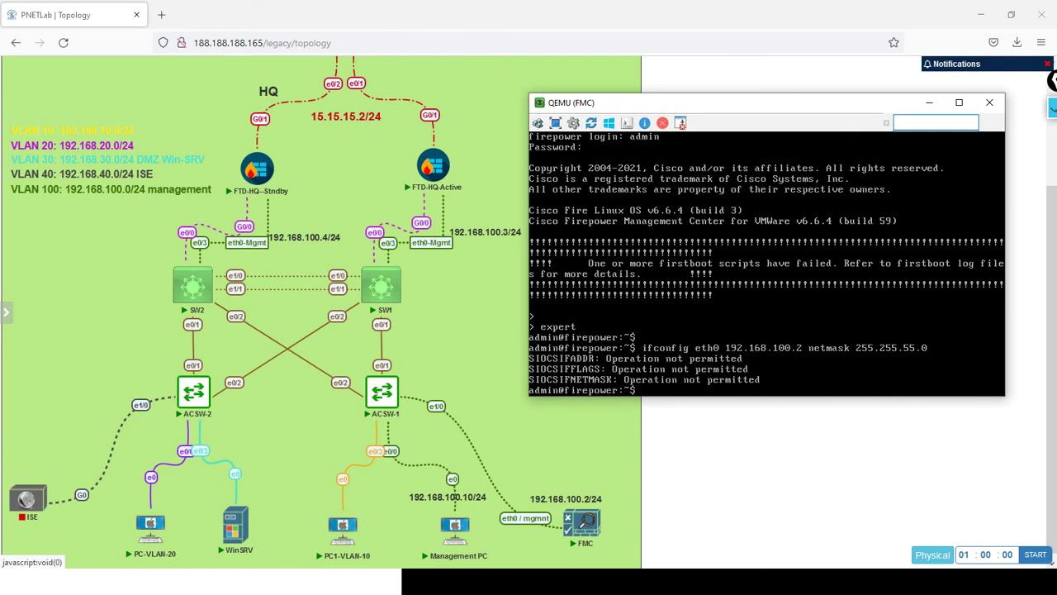
key(Return)
key(Return)
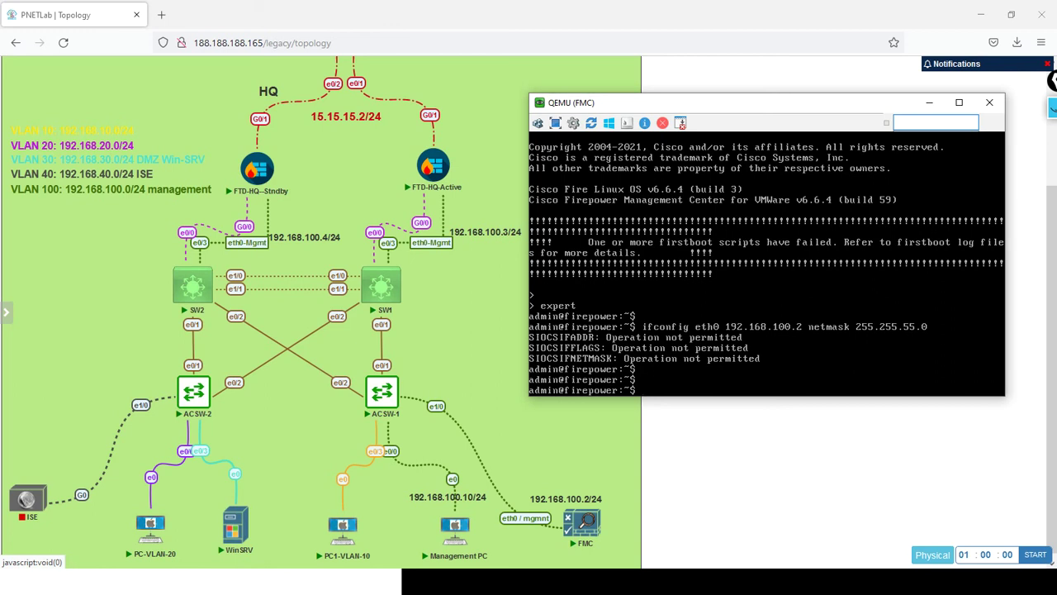
key(Return)
key(Return)
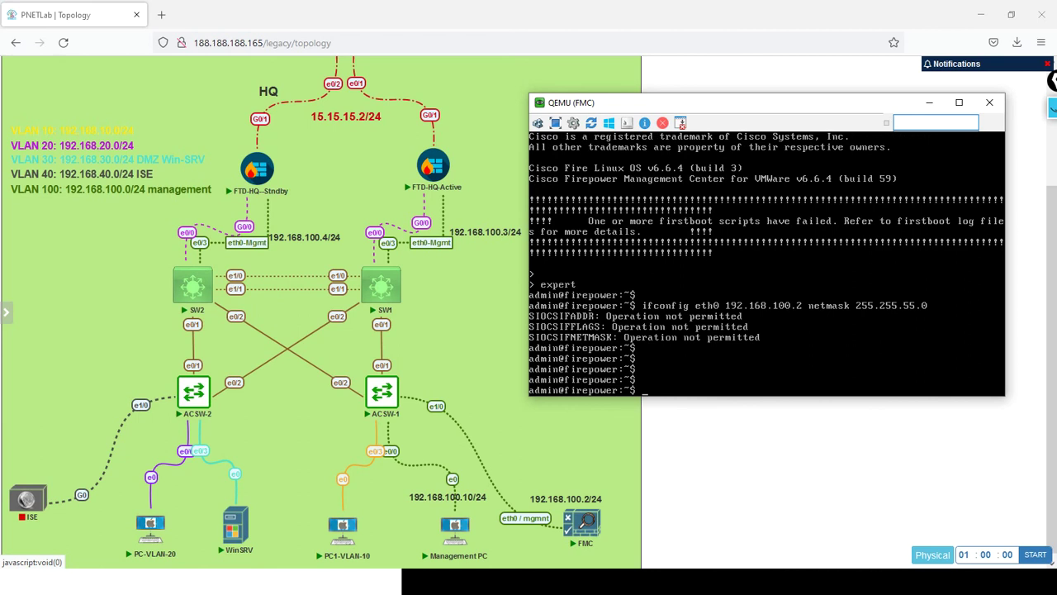
Exit expert mode back to the FMC CLI prompt.
text(sudo)
key(BackSpace)
key(BackSpace)
key(BackSpace)
key(BackSpace)
key(BackSpace)
text(exit)
key(Return)
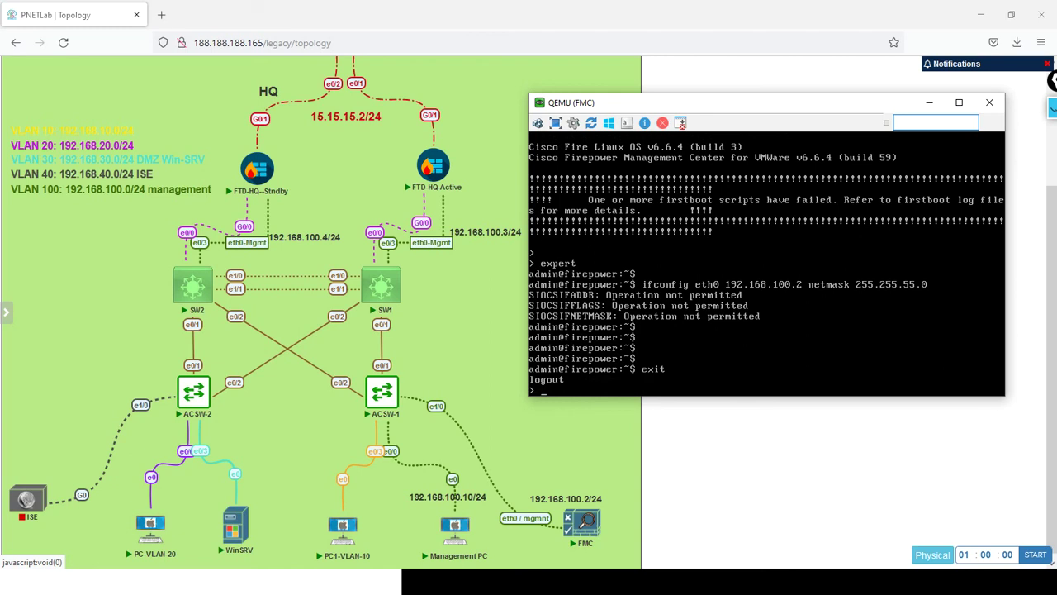
Log out of the FMC CLI with exit and log back in as admin.
key(Return)
key(Return)
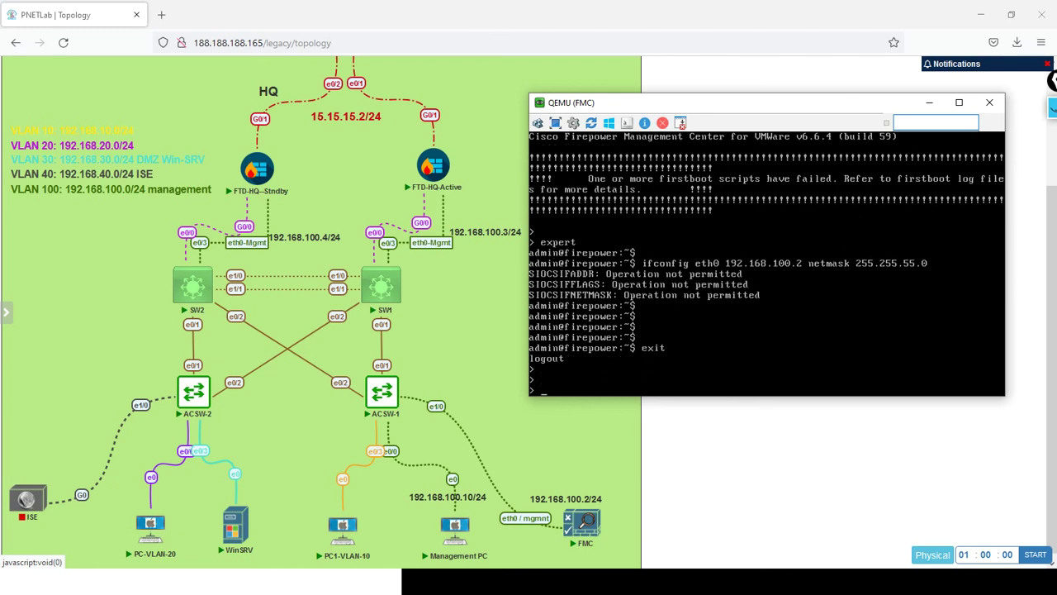
text(sud)
key(BackSpace)
key(BackSpace)
key(BackSpace)
text(exit)
key(Return)
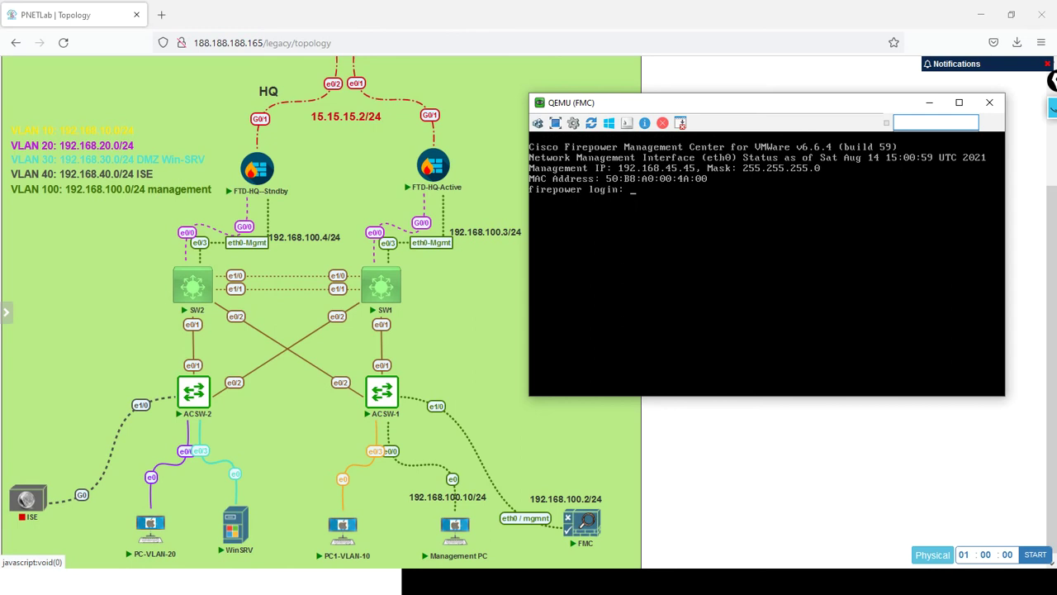
key(Return)
key(Return)
key(Return)
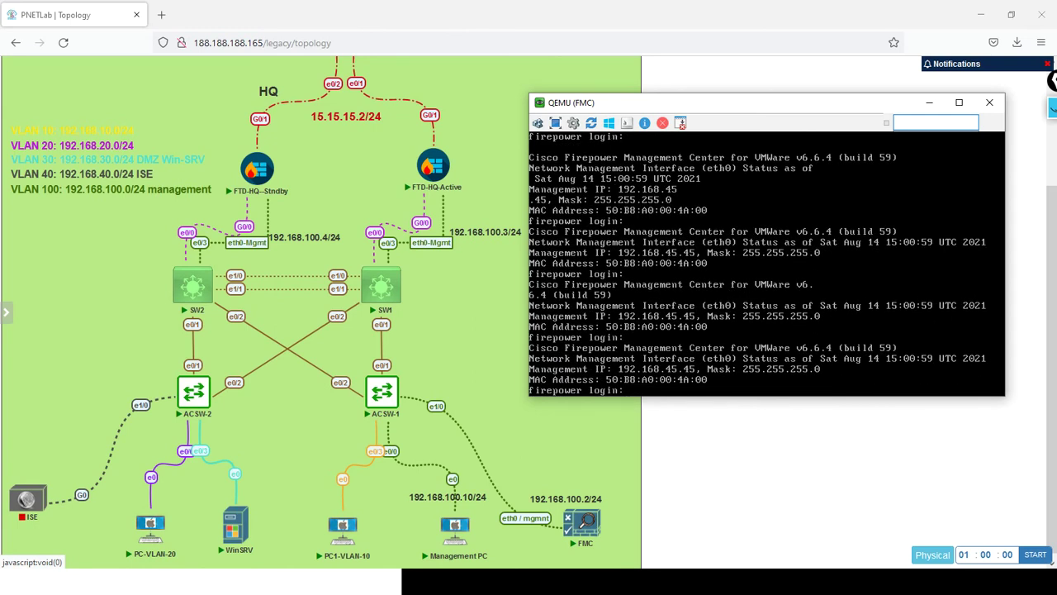
text(admin)
key(Return)
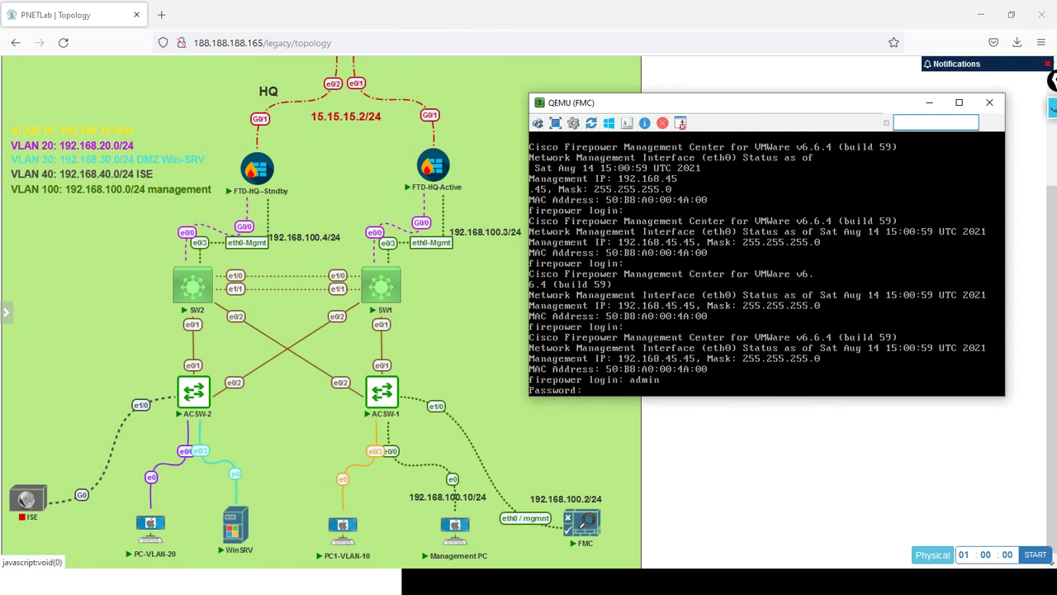
key(Return)
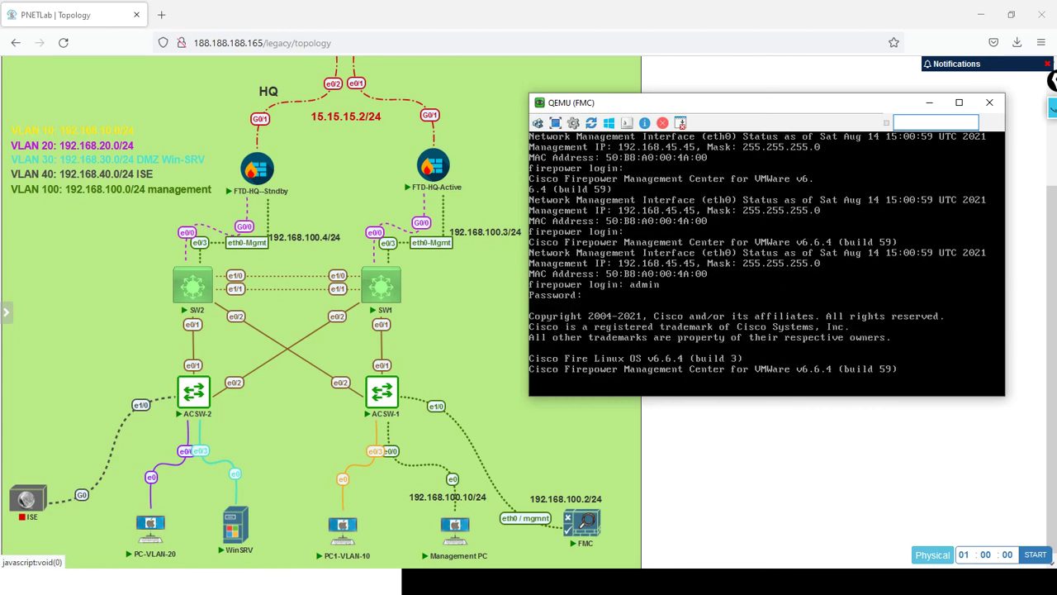
key(Return)
key(Return)
key(Return)
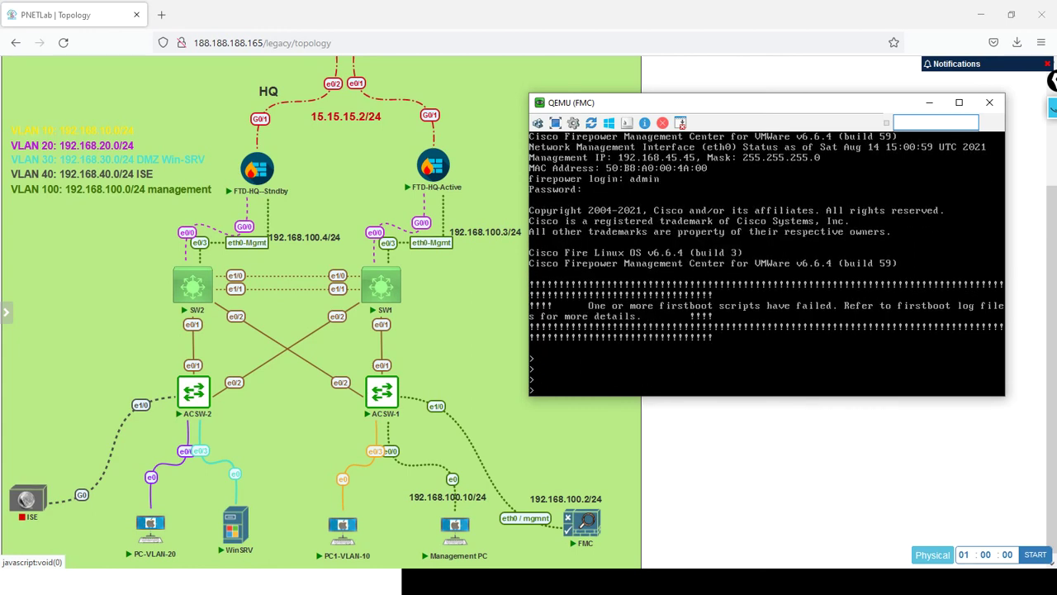
Enter expert mode and run sudo -i, which asks for the password.
text(sud)
key(BackSpace)
key(BackSpace)
key(BackSpace)
text(expert)
key(Return)
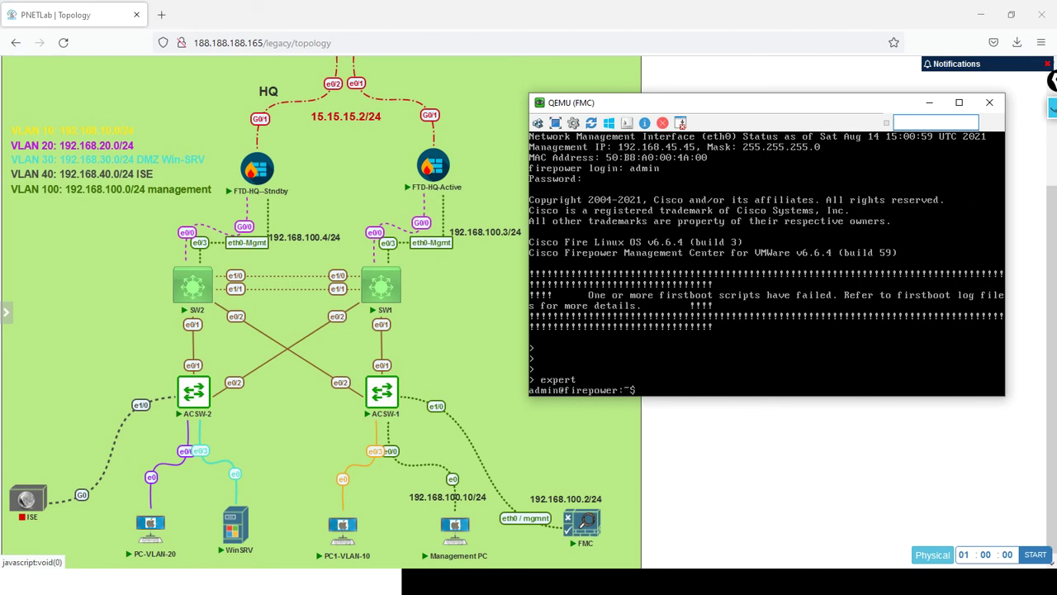
key(Return)
key(Return)
key(Return)
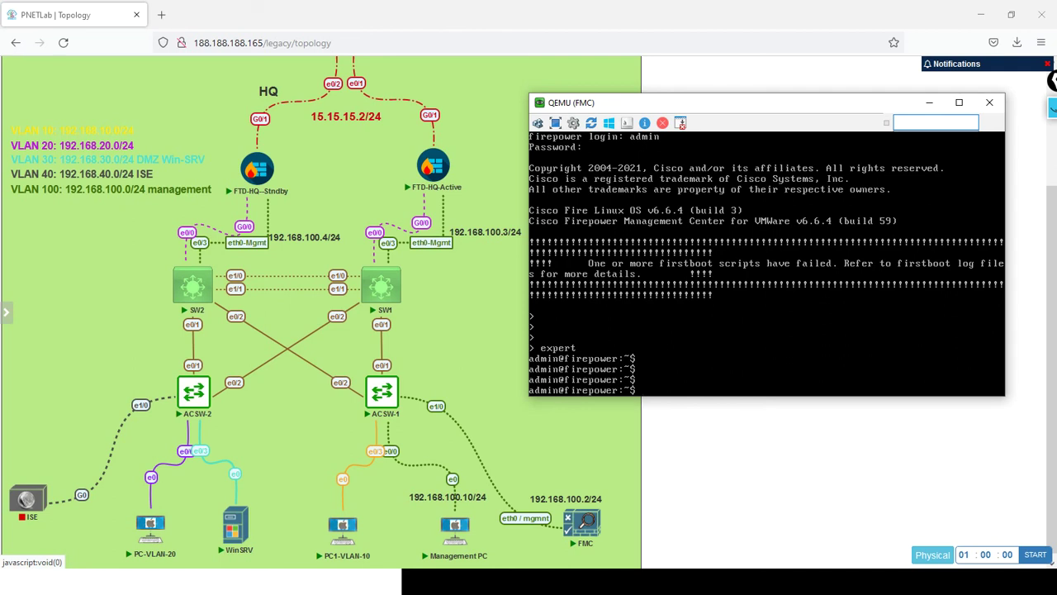
text(sudo -i)
key(Return)
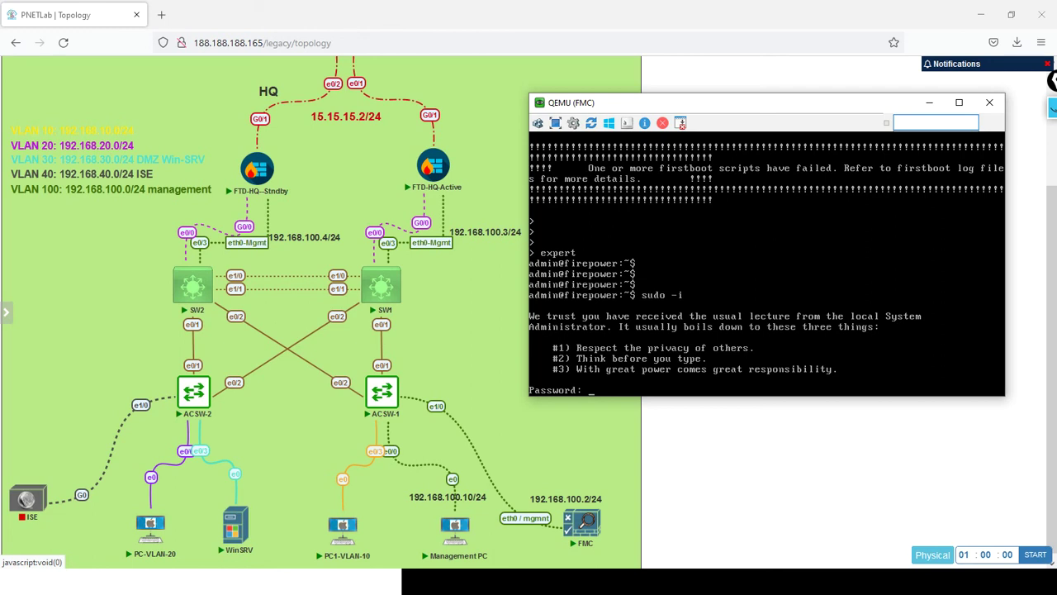
Authenticate sudo to become root and assign 192.168.100.2 to eth0.
key(Return)
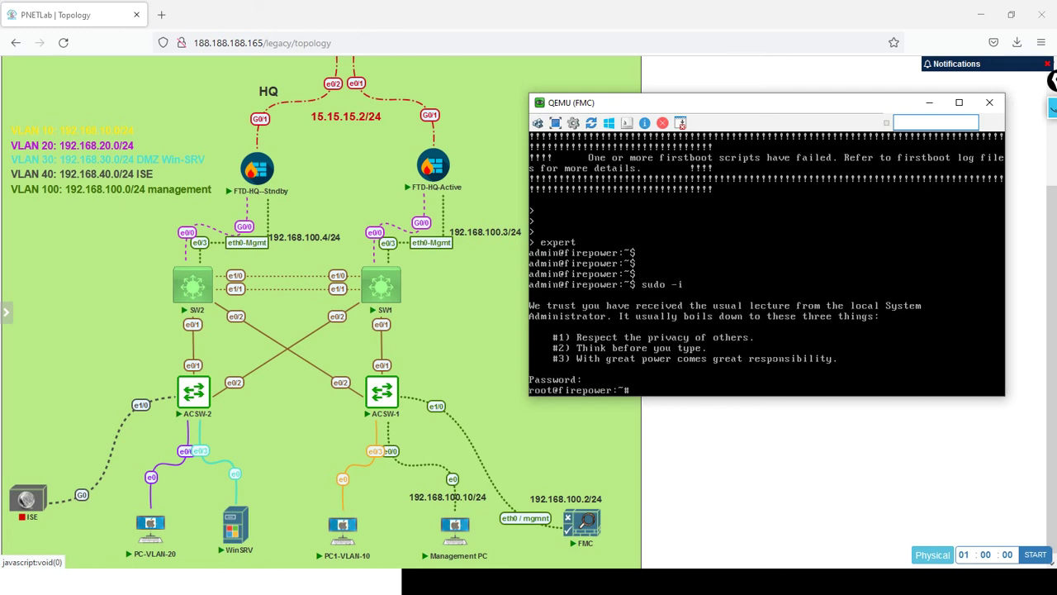
key(Return)
key(Return)
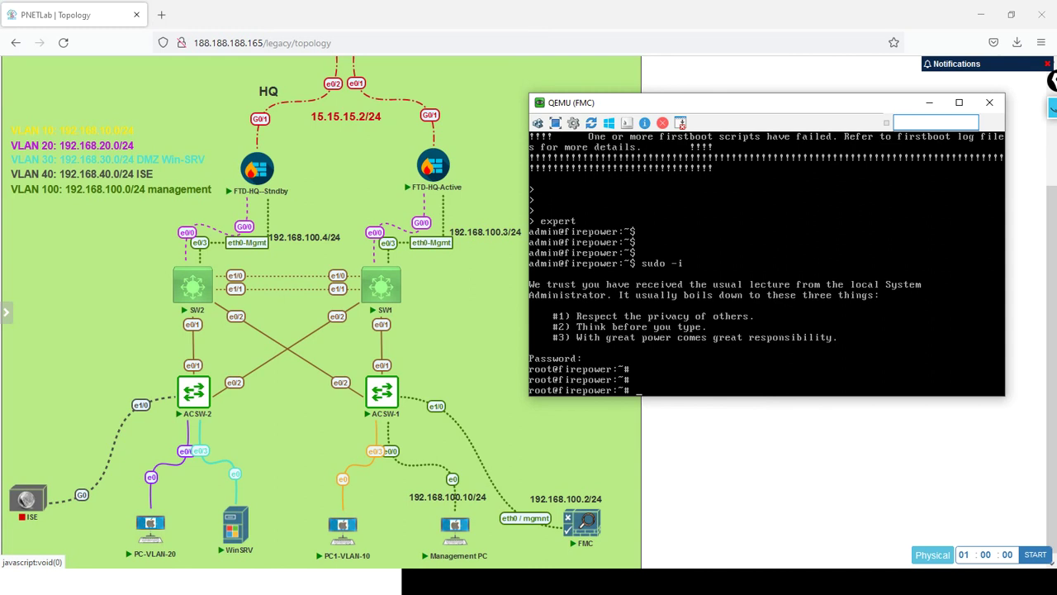
text(ifconfig eth0 192.168.100.)
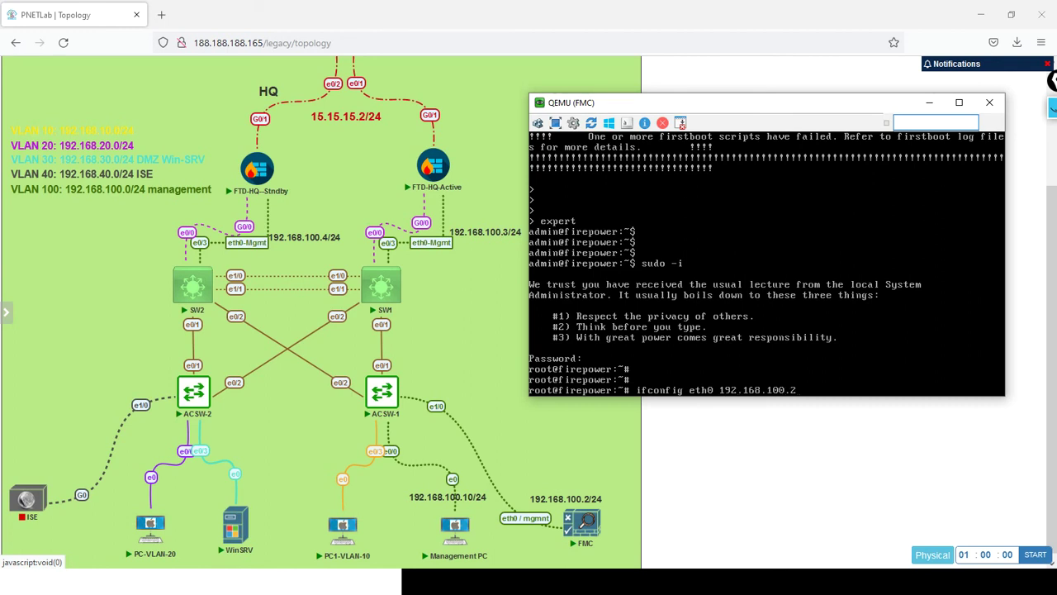
text(2)
key(Return)
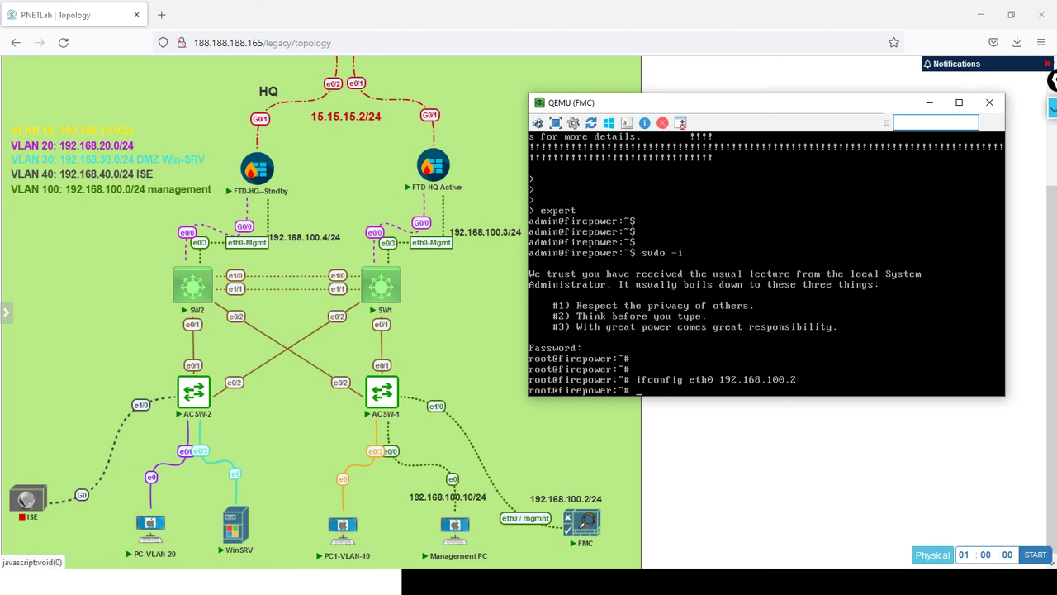
Run ifconfig to confirm eth0 now shows 192.168.100.2 with mask 255.255.255.0.
key(Return)
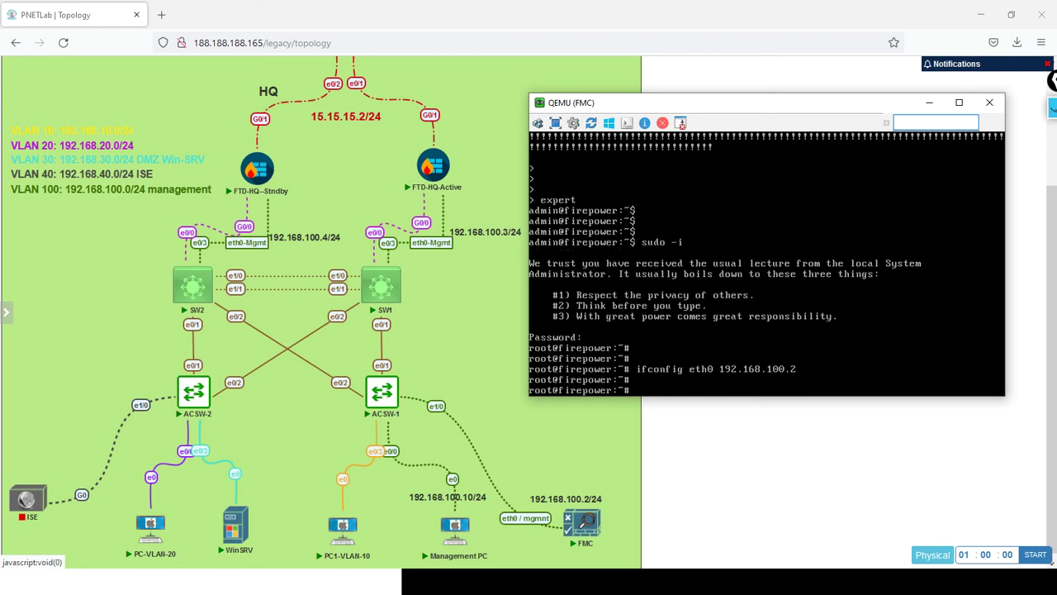
text(ifconfig)
key(Return)
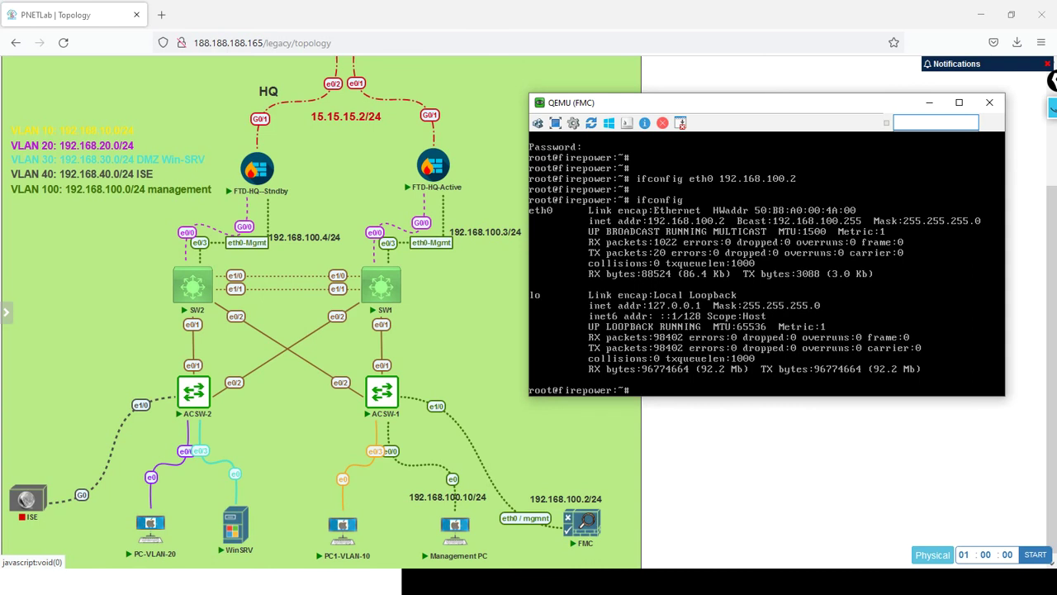
Open the Management PC console via ultravnc_wrapper and sign in to Windows 7 with its password.
mouse_move(459, 538)
click(456, 536)
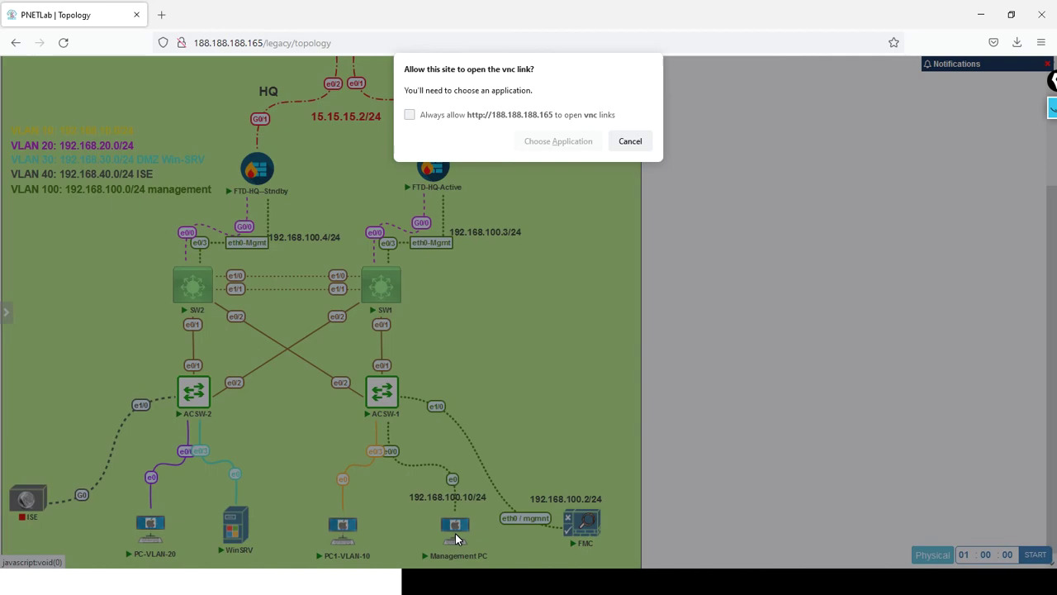
click(551, 144)
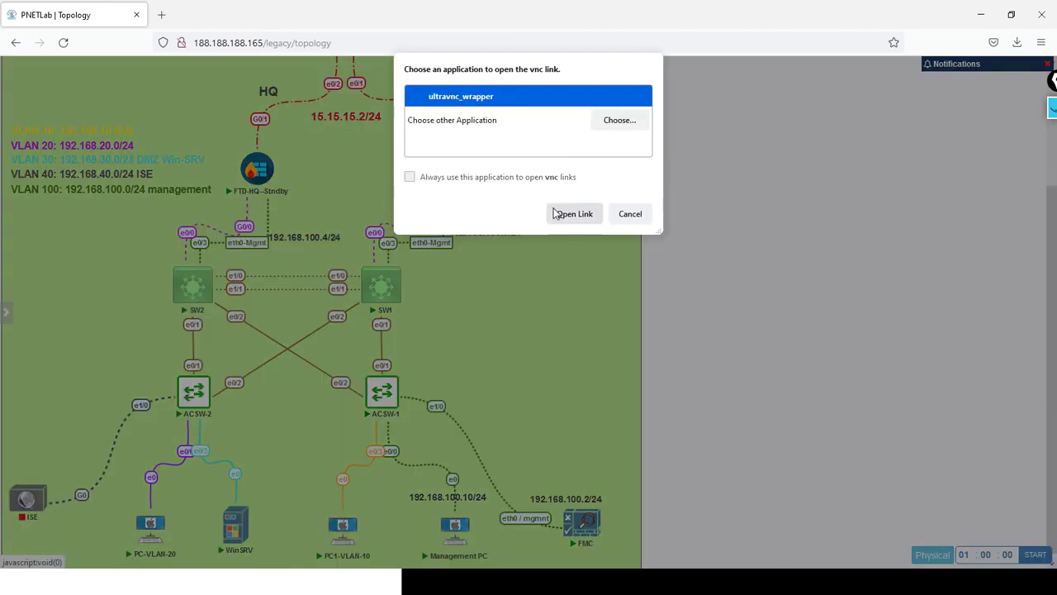
click(567, 214)
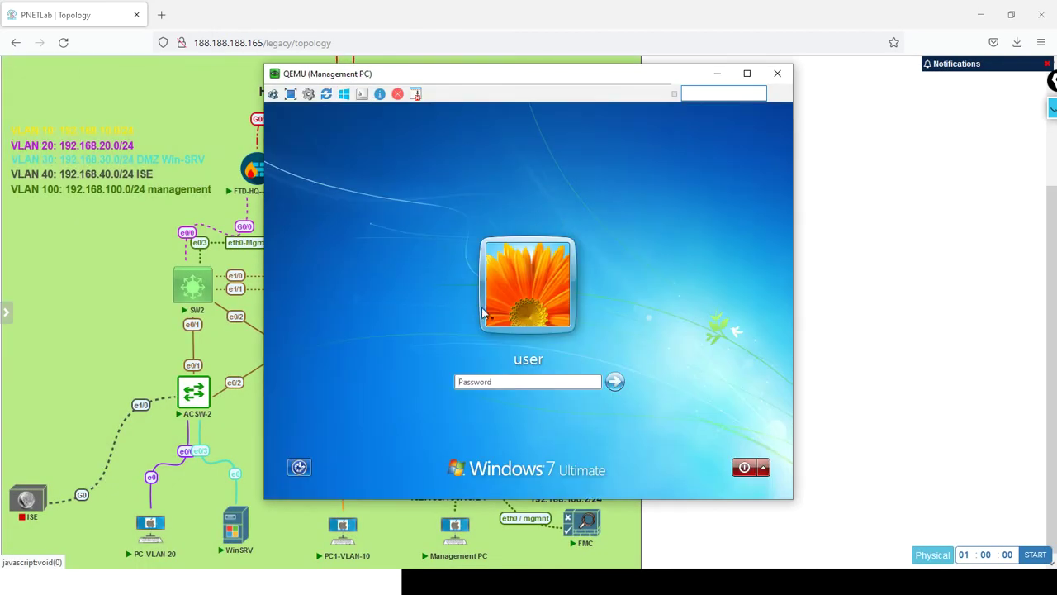
text(password)
key(Return)
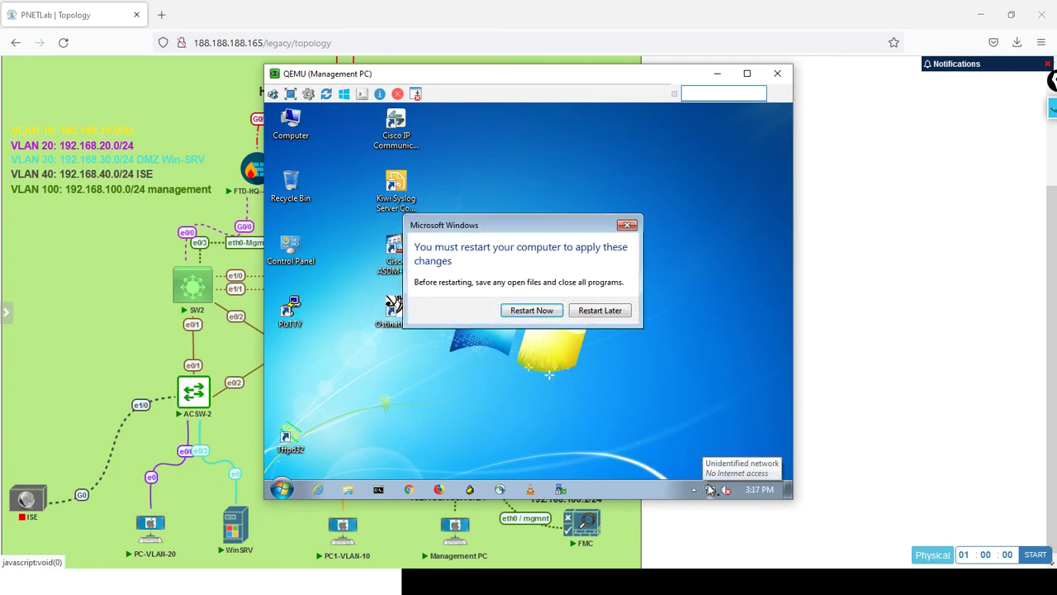
Postpone the restart and change the screen resolution to 1280 × 768, keeping the new setting.
click(590, 312)
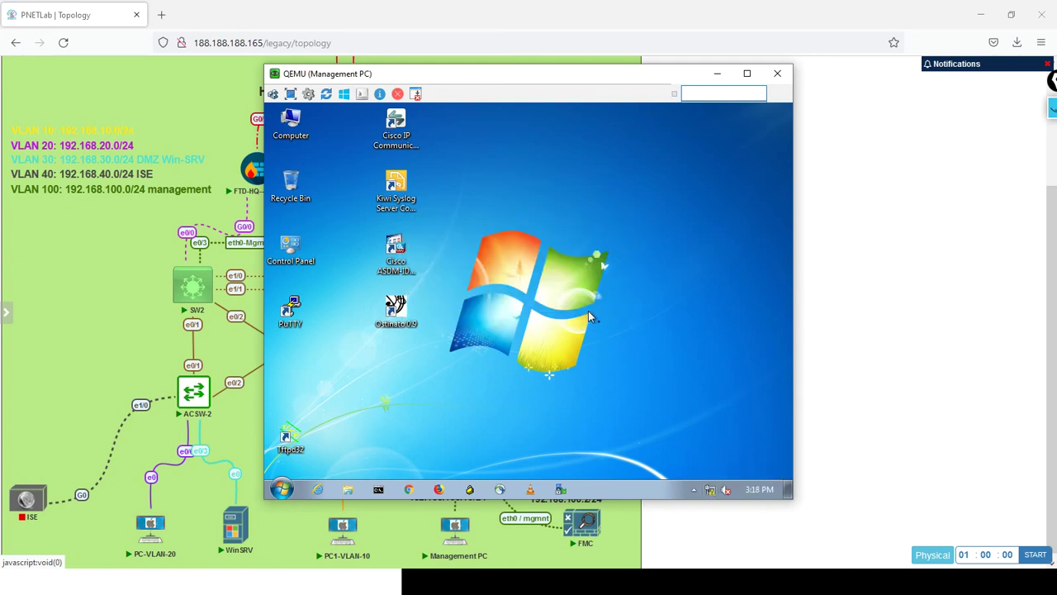
right_click(512, 201)
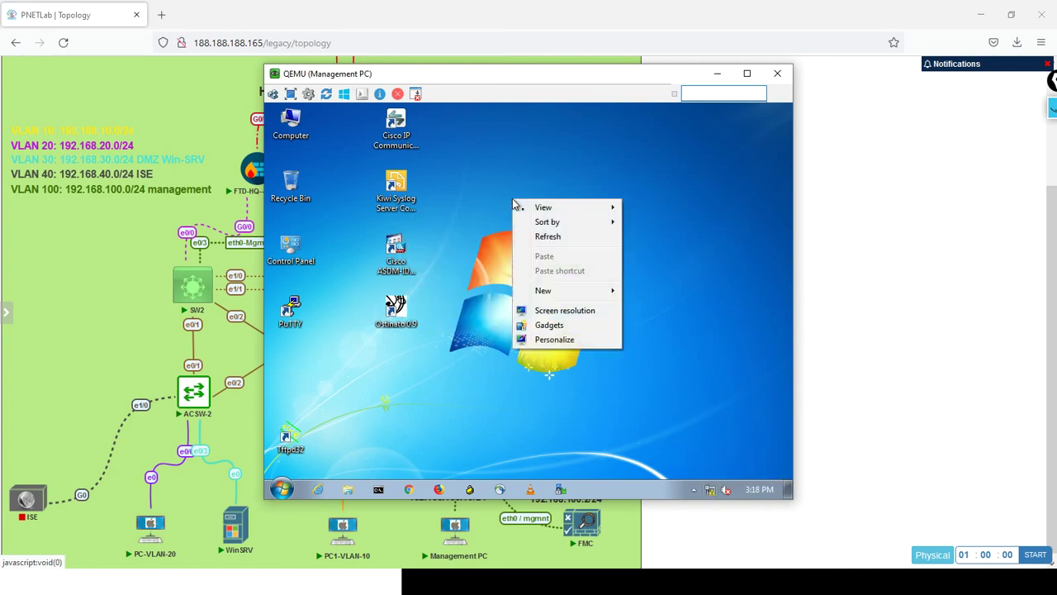
click(545, 309)
click(465, 296)
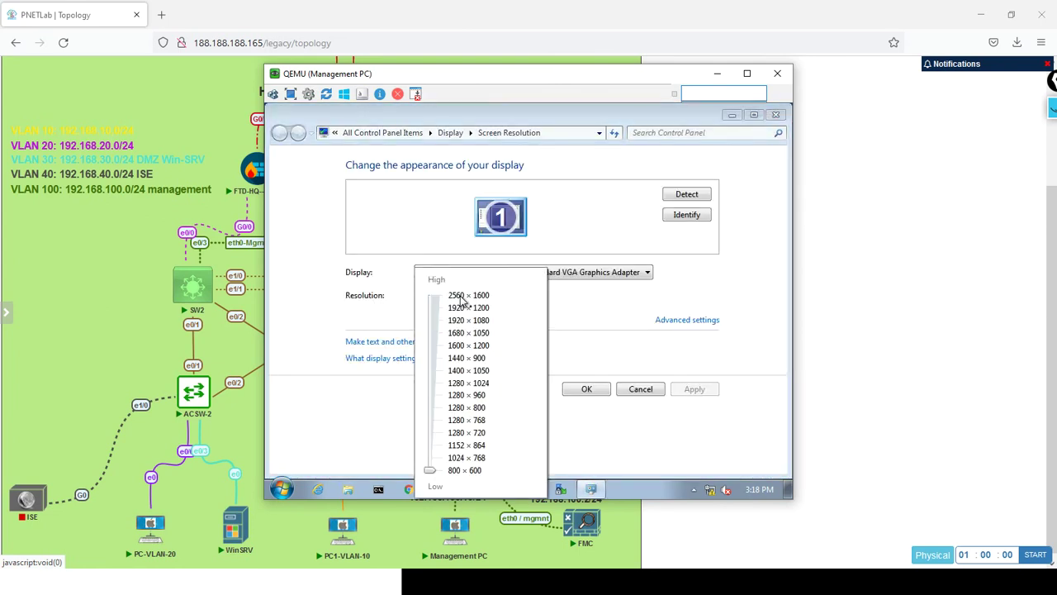
click(481, 423)
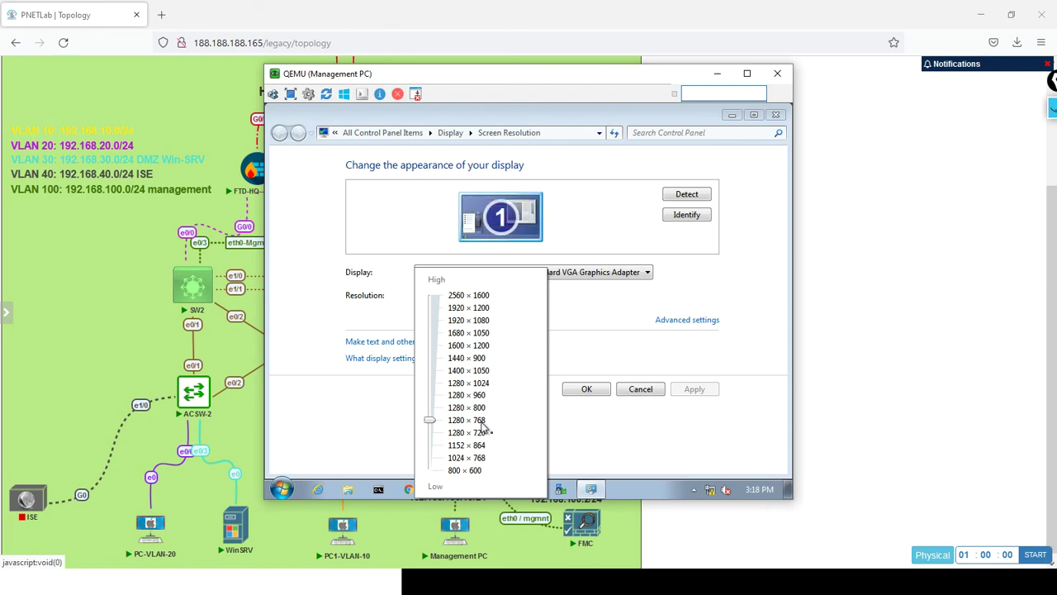
click(699, 394)
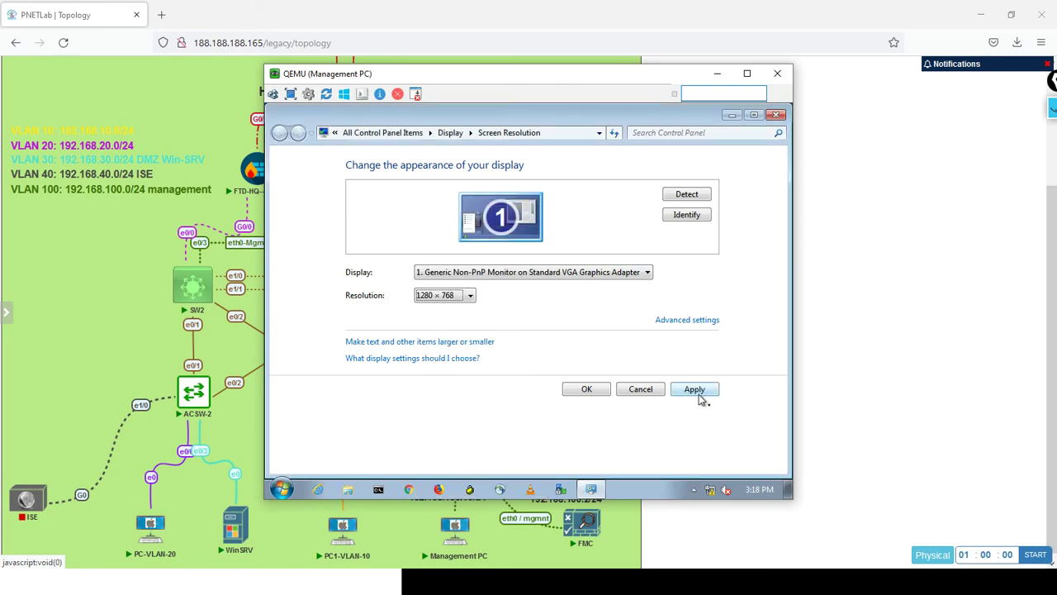
click(694, 390)
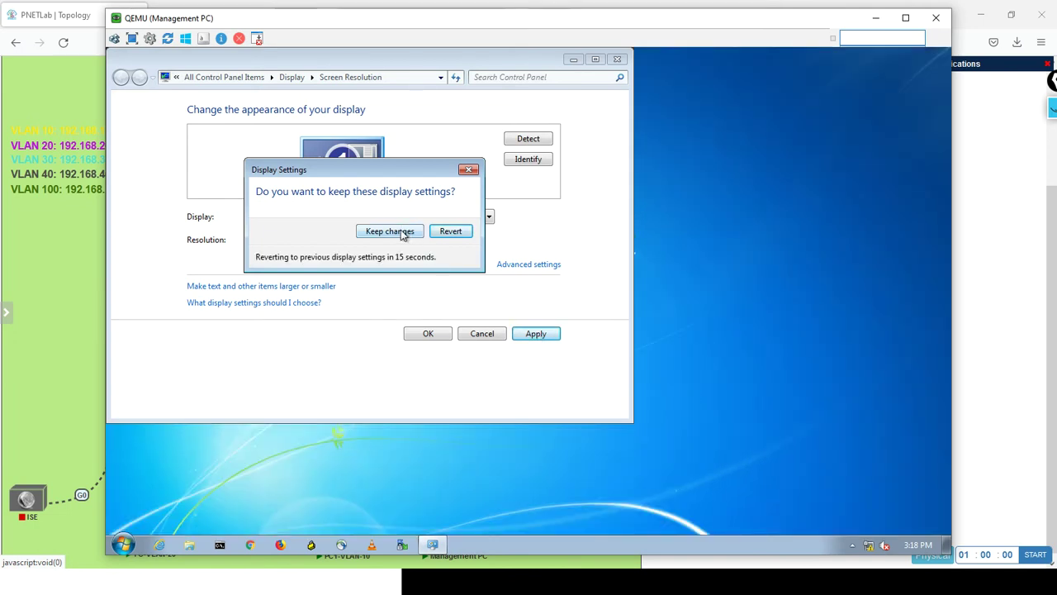
click(400, 231)
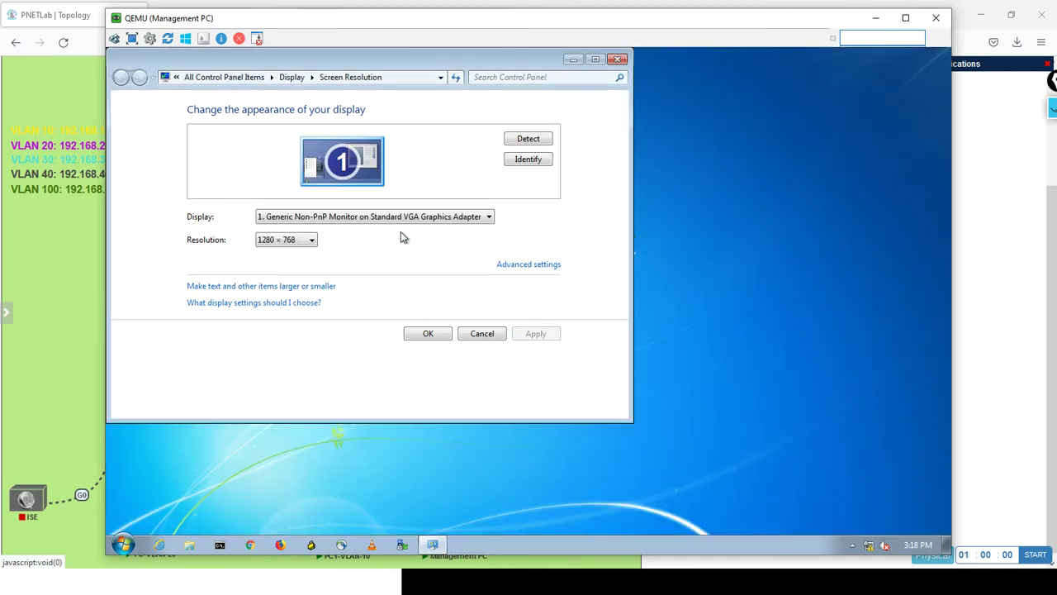
click(428, 333)
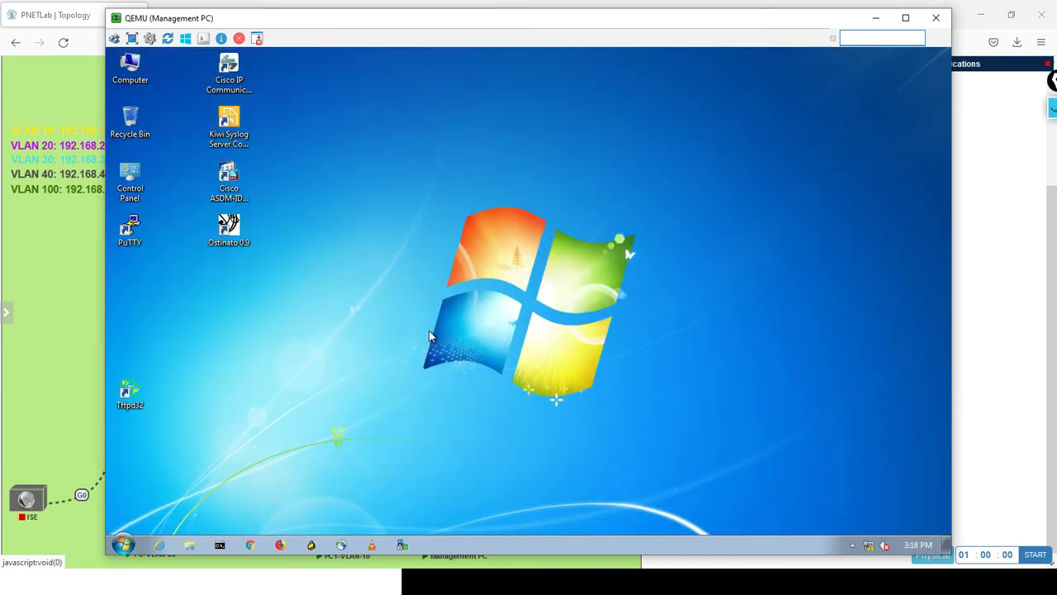
Open the Local Area Connection's IPv4 properties from the Network and Sharing Center.
click(868, 546)
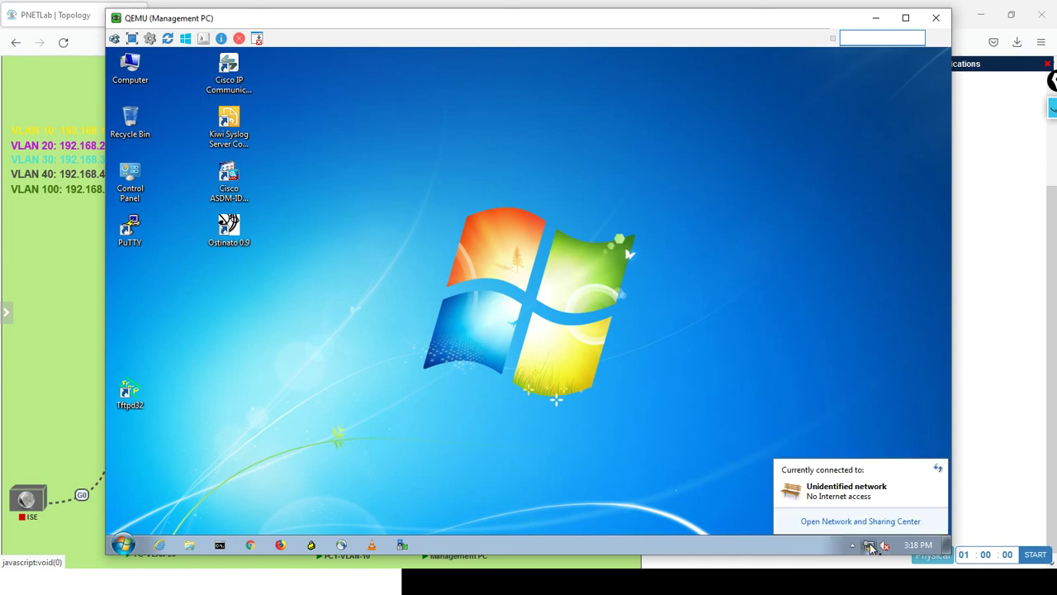
click(859, 521)
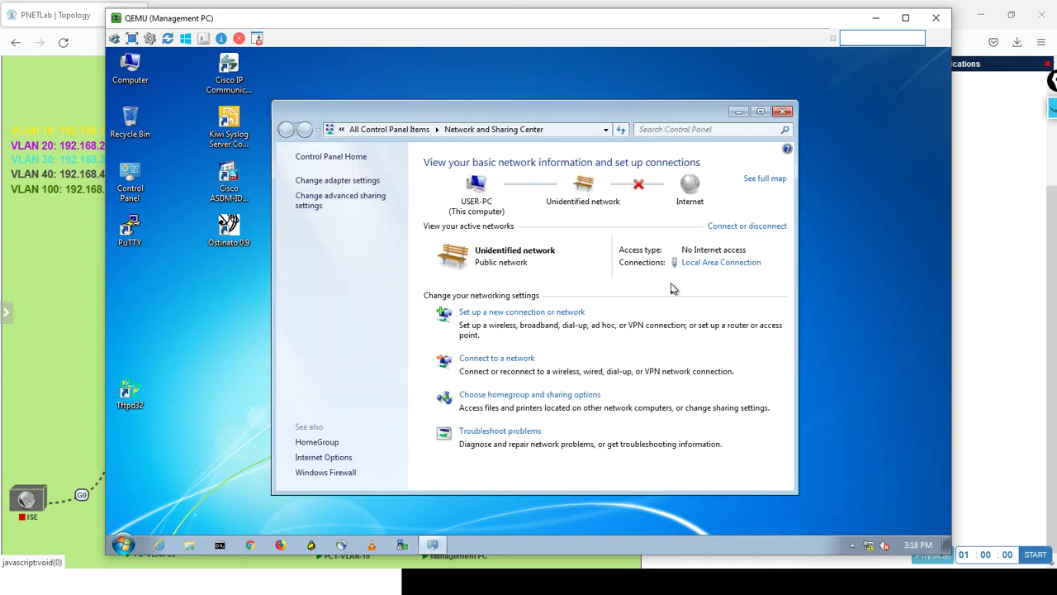
click(702, 263)
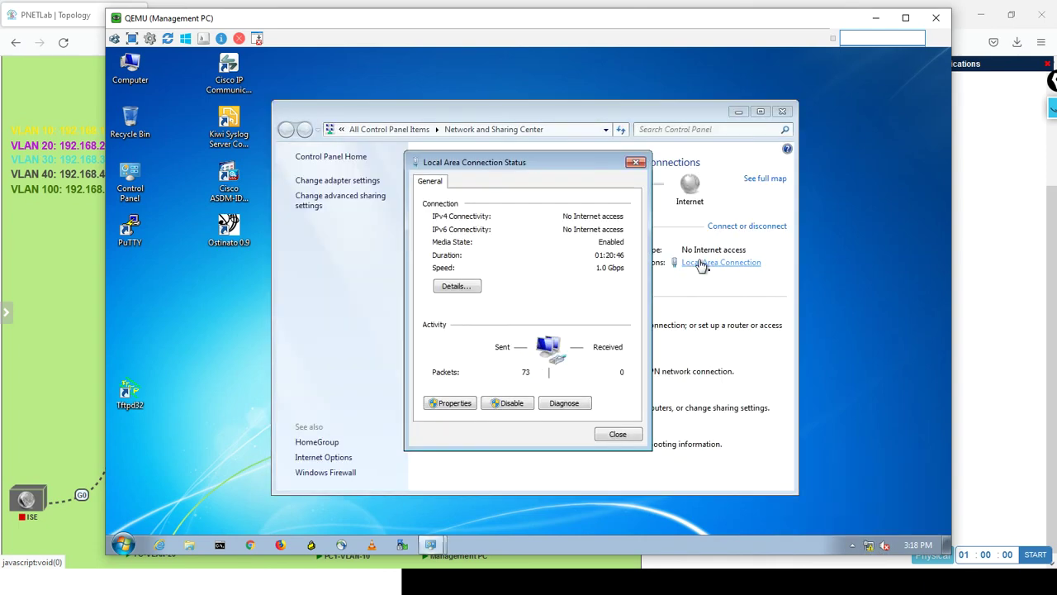
click(451, 403)
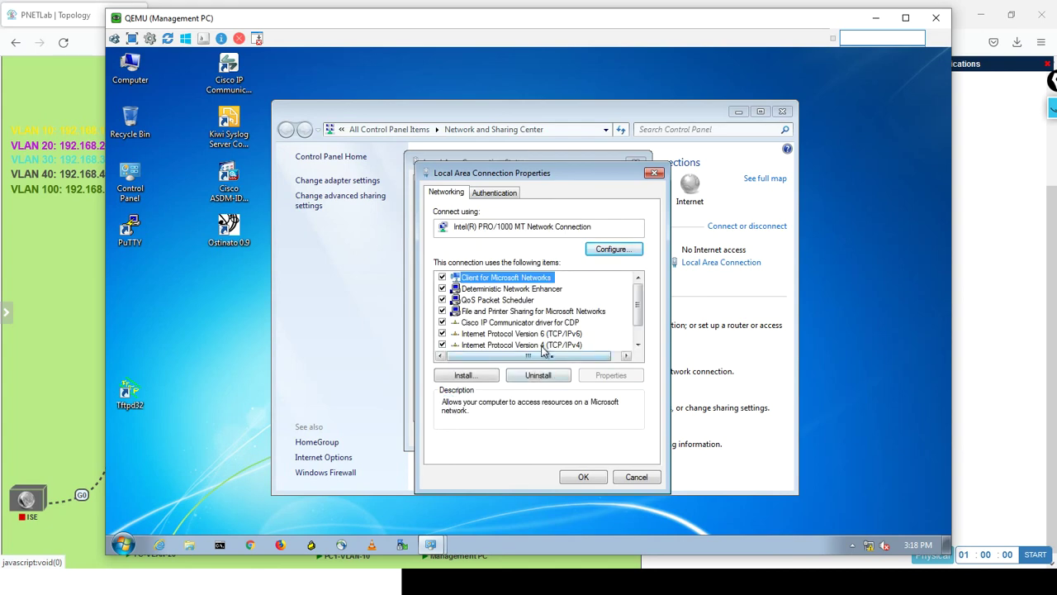
double_click(542, 345)
Enter static IP 192.168.100.10, mask 255.255.255.0, gateway 192.168.100.1 and save.
click(510, 315)
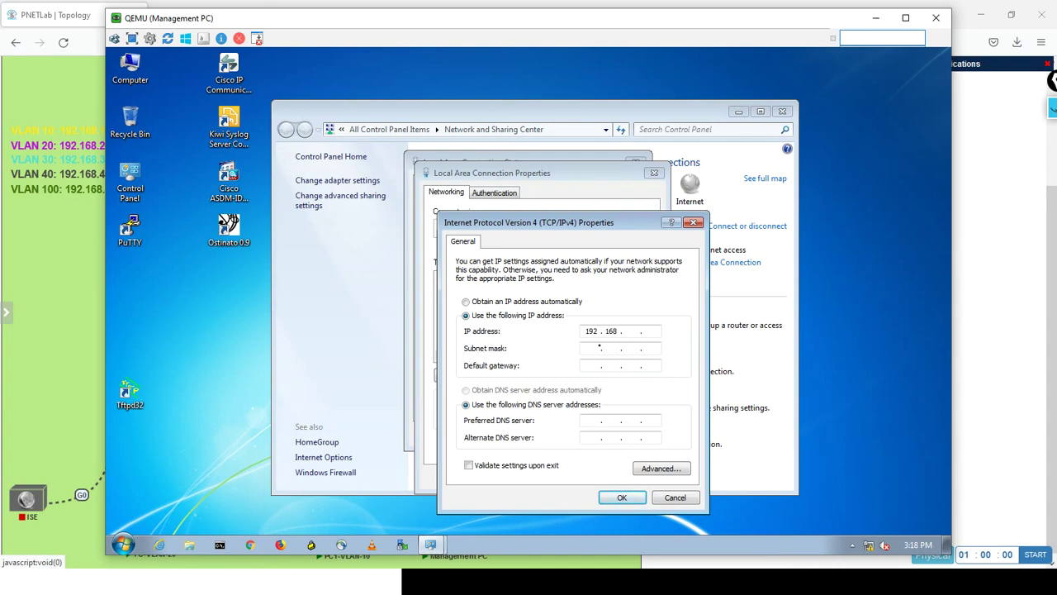
text(0)
click(599, 347)
click(592, 422)
click(621, 497)
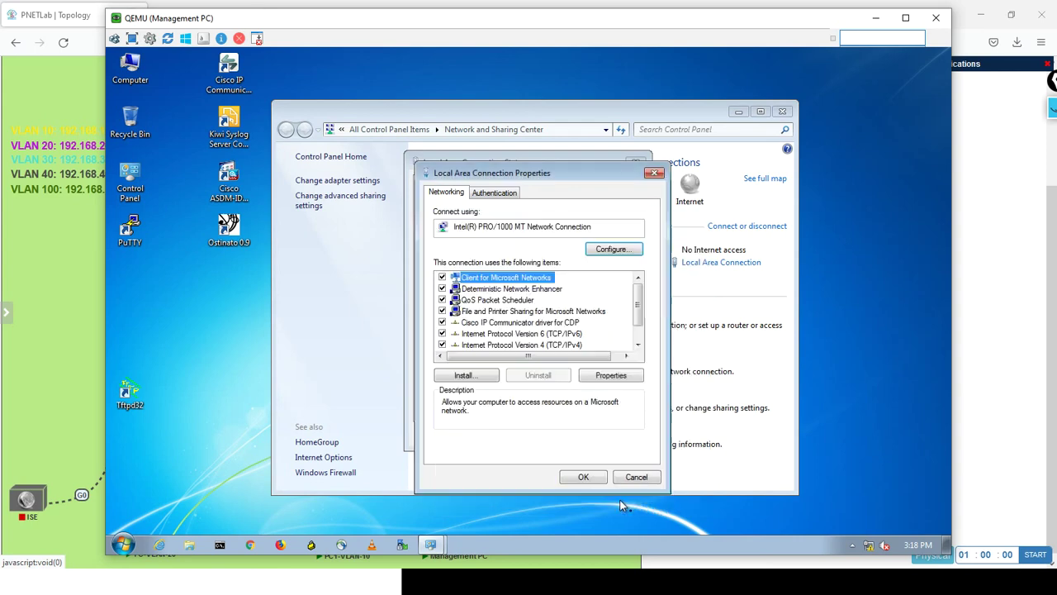
click(597, 478)
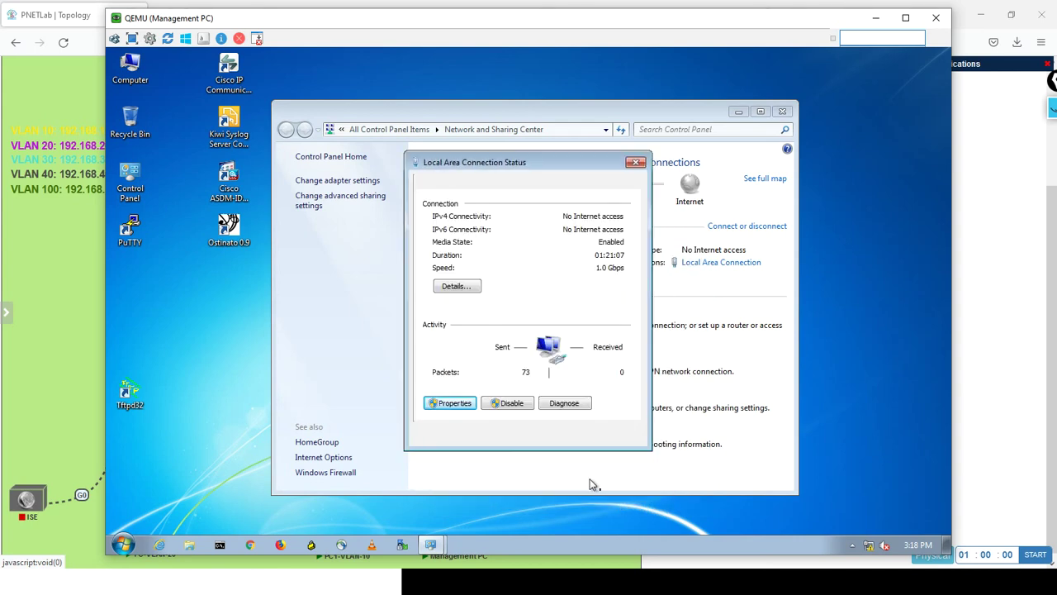
click(615, 439)
Ping 192.168.100.2 and then 192.168.100.3 from a command prompt, stopping the continuous ping.
click(221, 545)
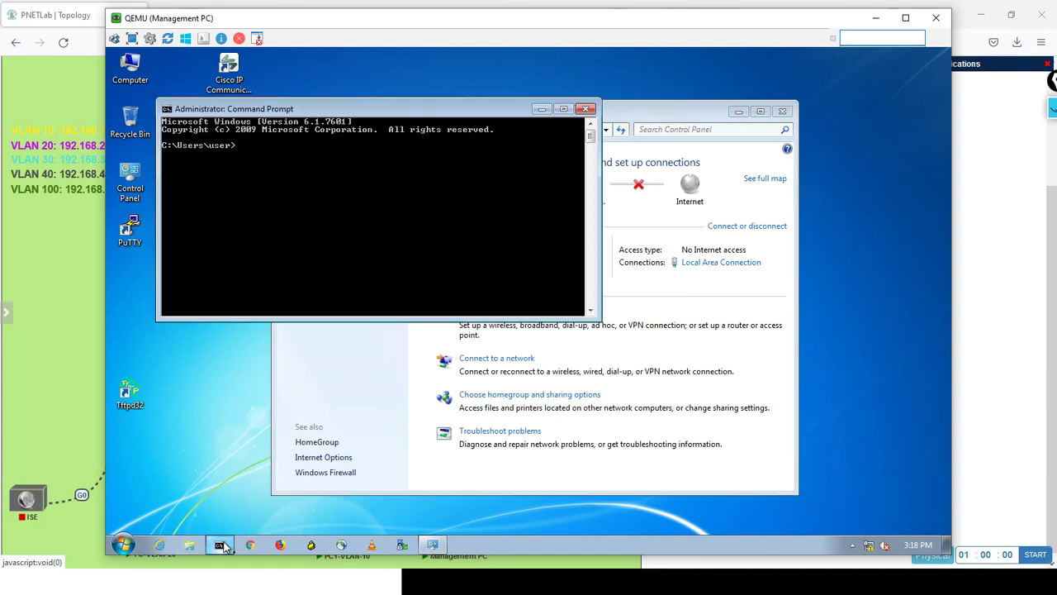
text(ping 192.168)
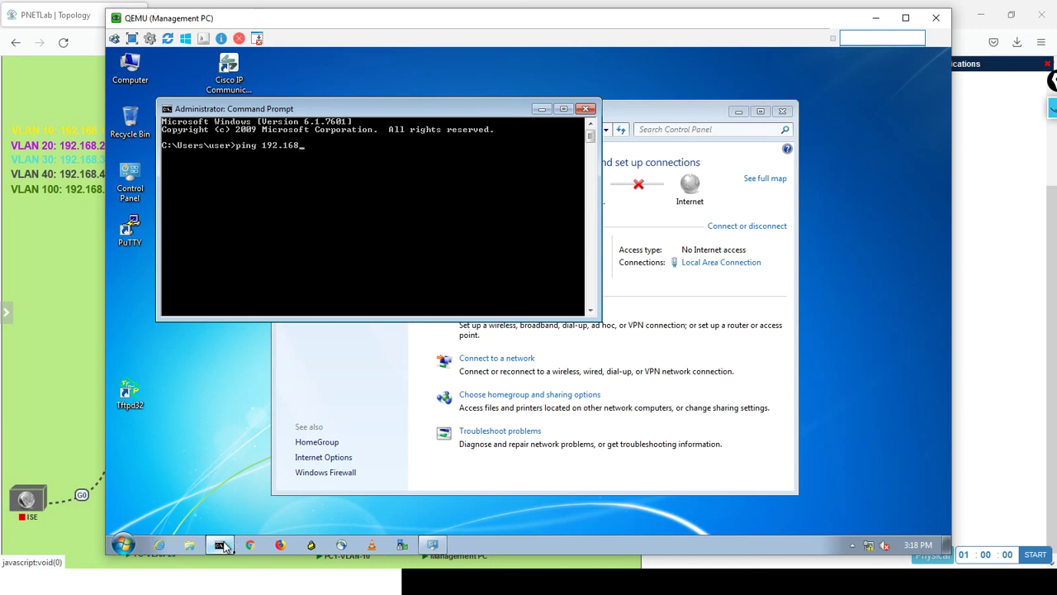
text(.100.2)
key(Return)
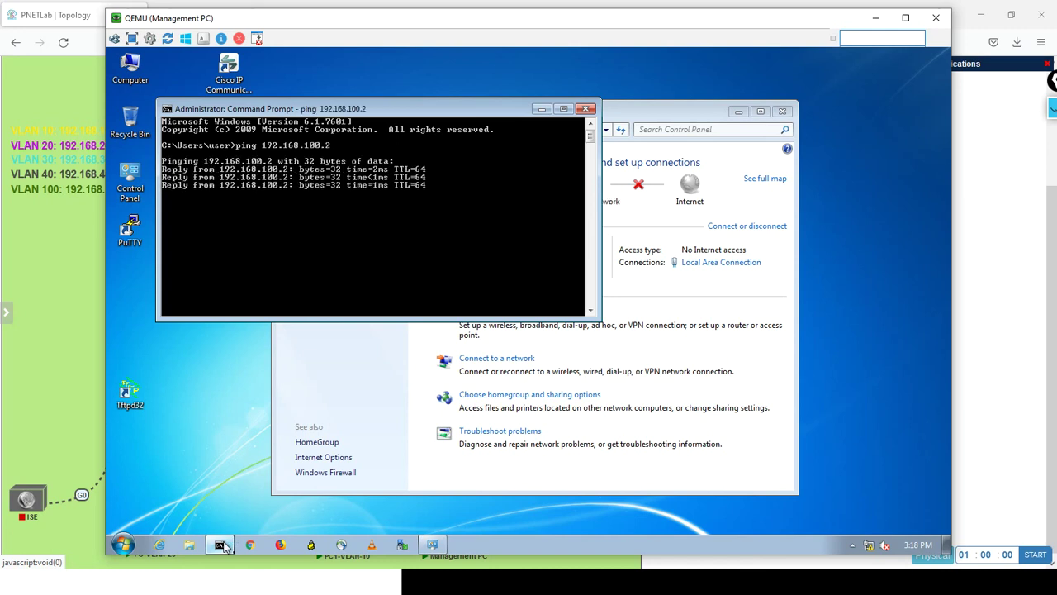
key(Up)
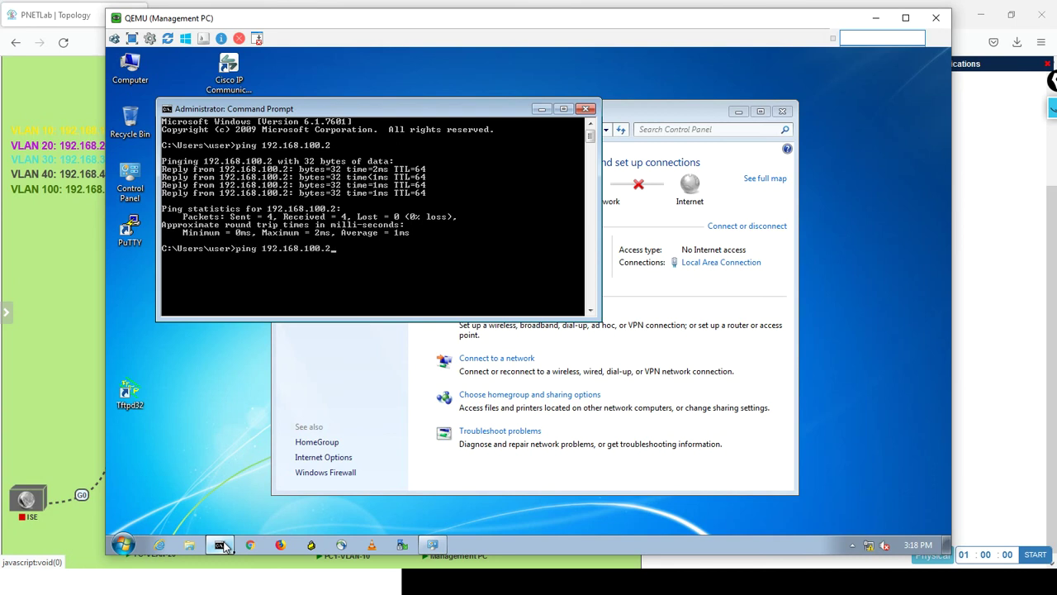
text(3)
key(Return)
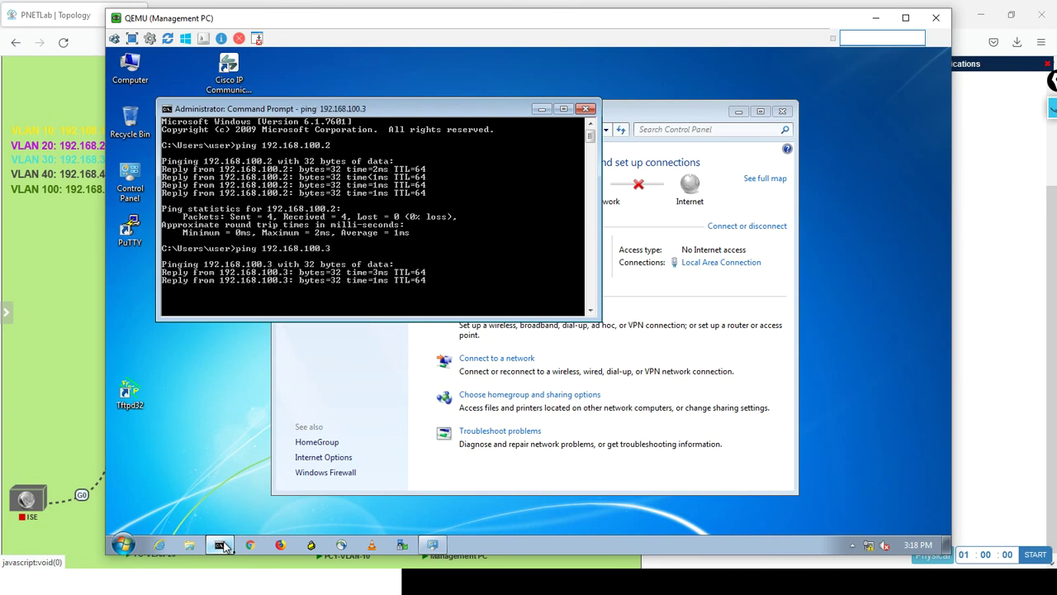
key(ctrl+c)
Ping 192.168.100.4, then minimize the command prompt window.
key(Up)
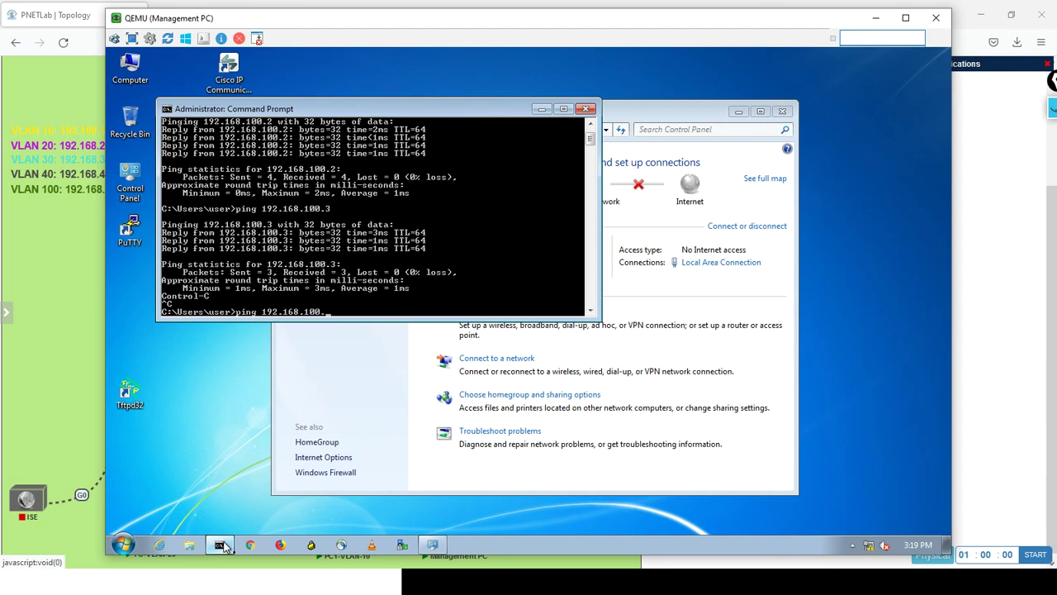
text(4)
key(Return)
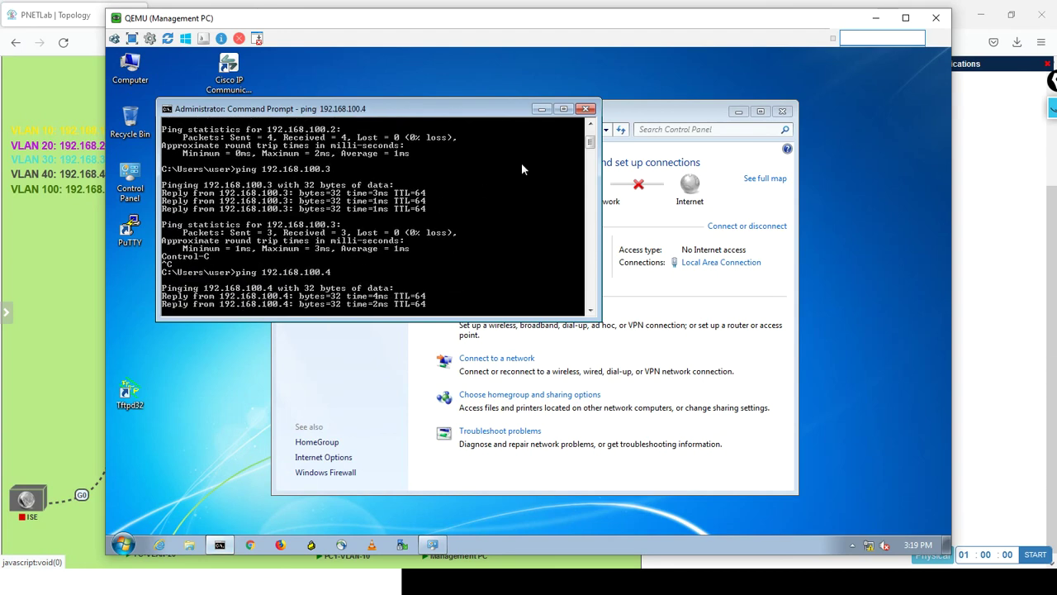
click(541, 110)
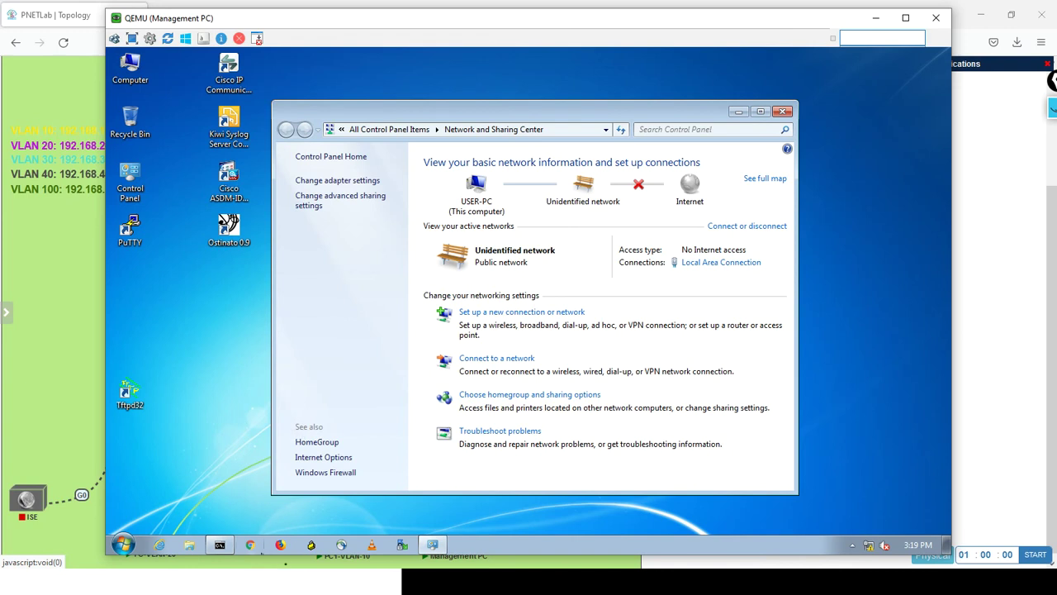
click(281, 545)
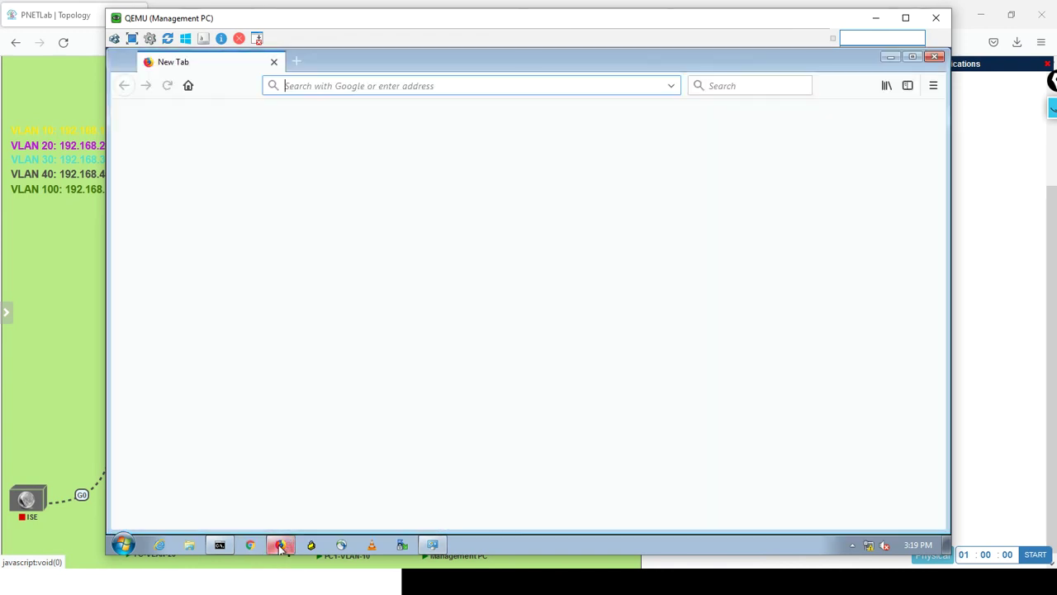
click(408, 86)
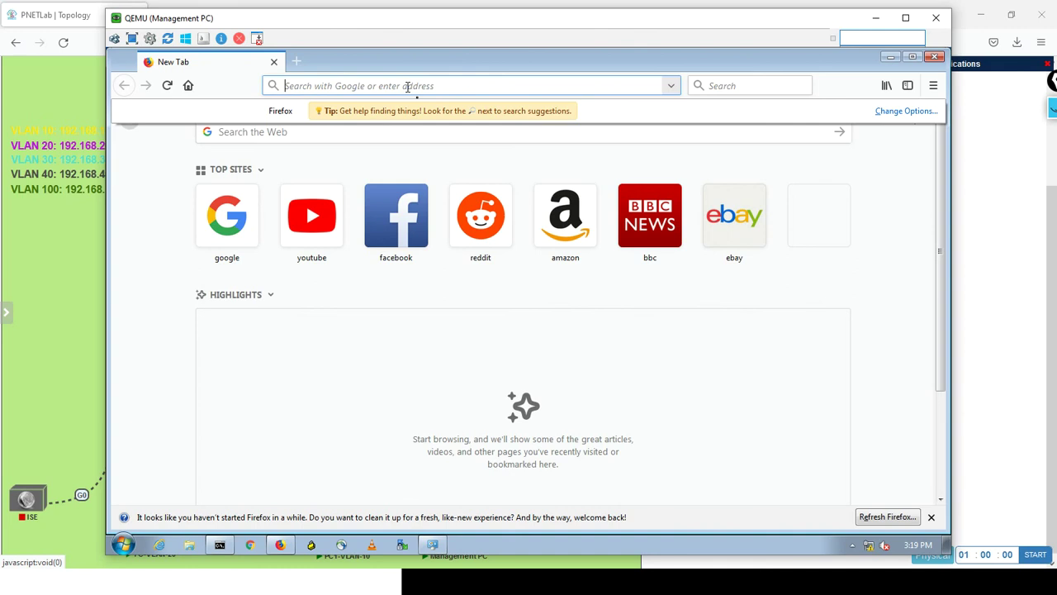
text(https://)
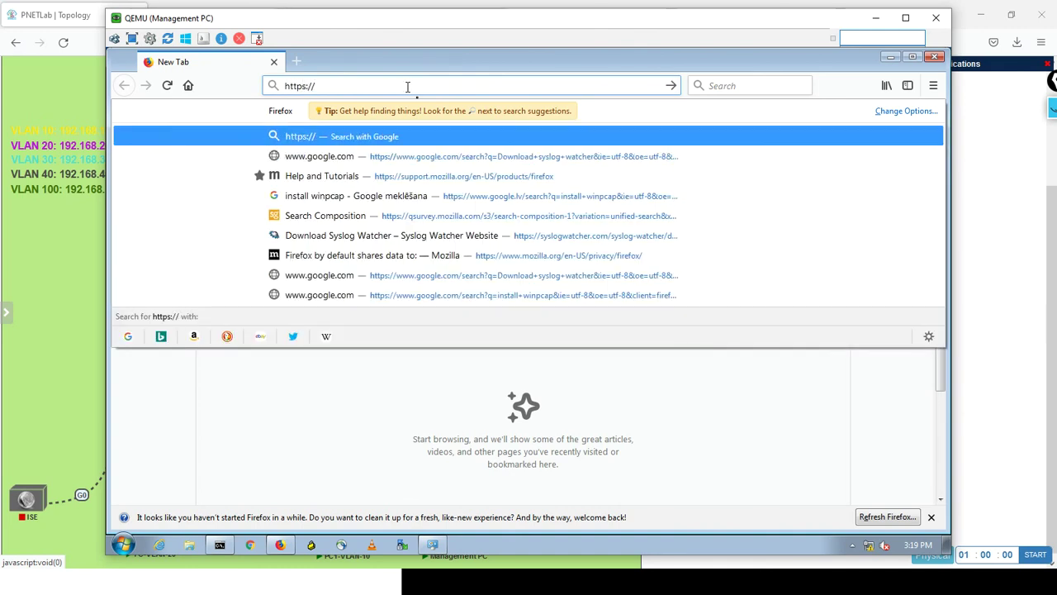
text(192.1)
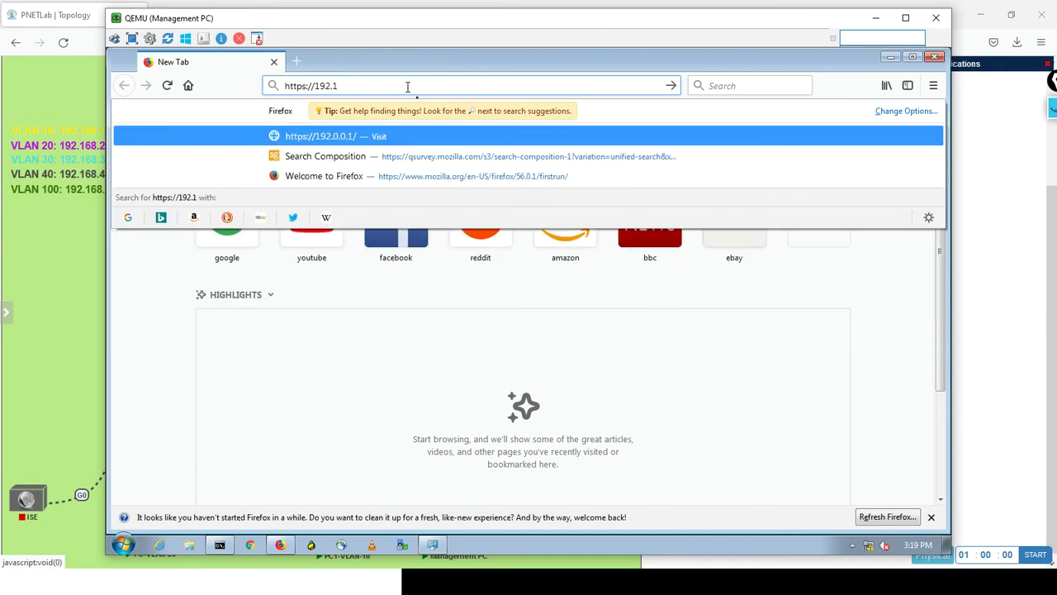
text(68.100.2)
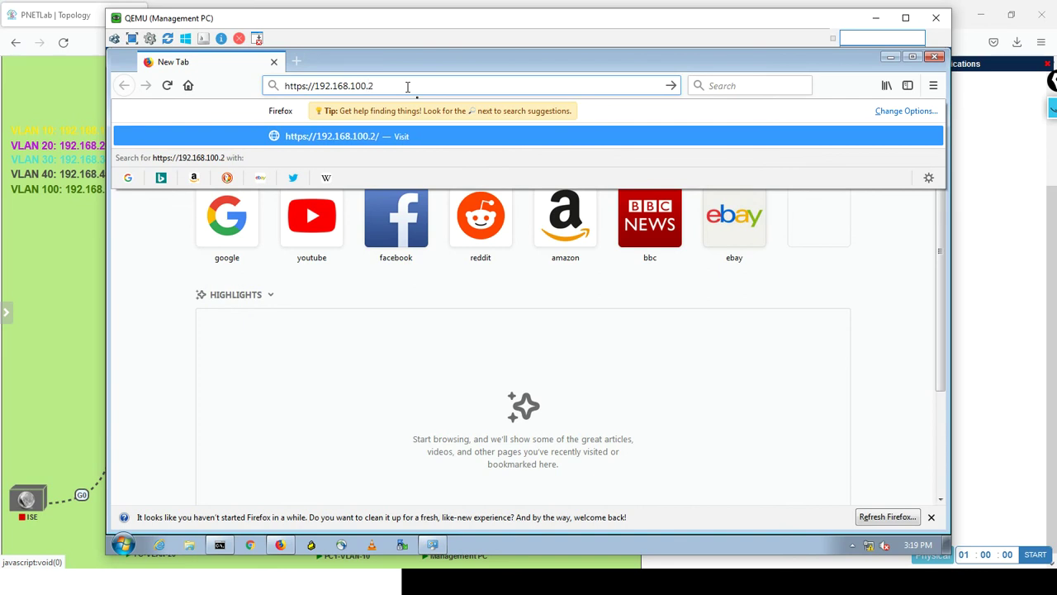
key(Return)
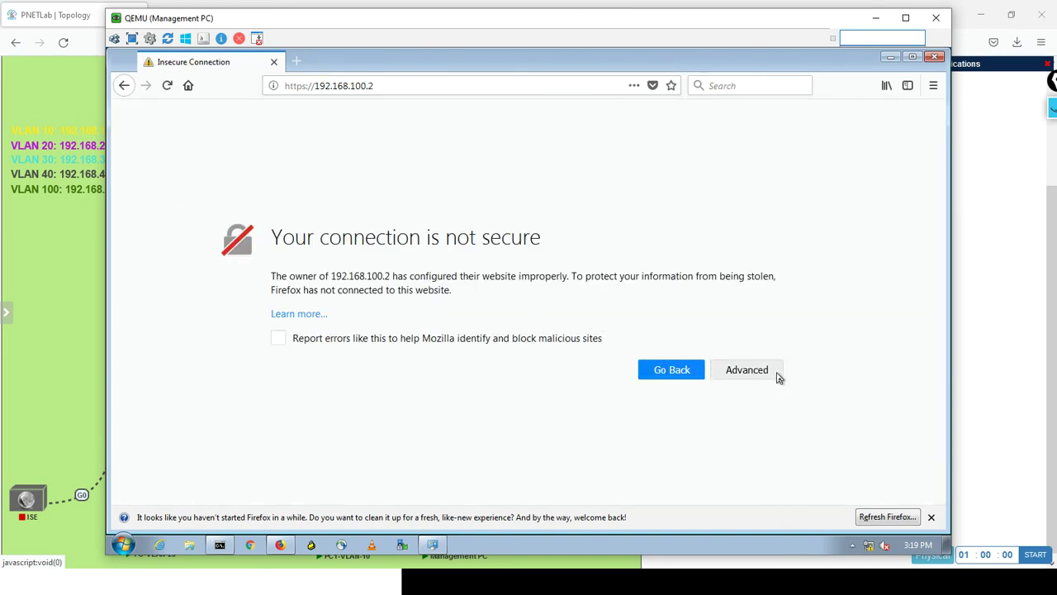
Add and confirm a security exception for the site's self-signed certificate.
click(747, 370)
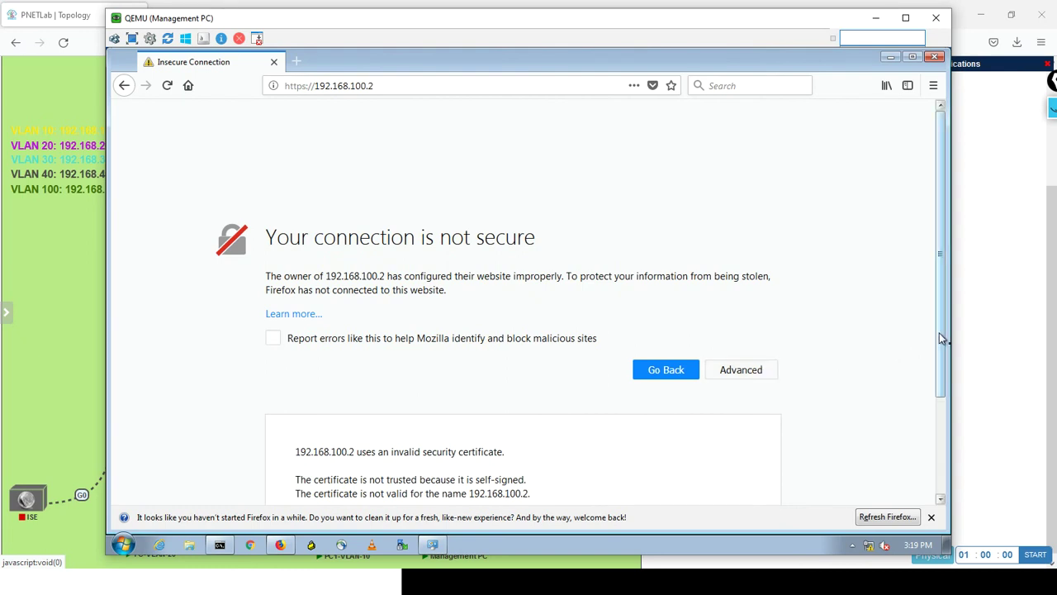
drag(939, 333, 933, 499)
click(696, 458)
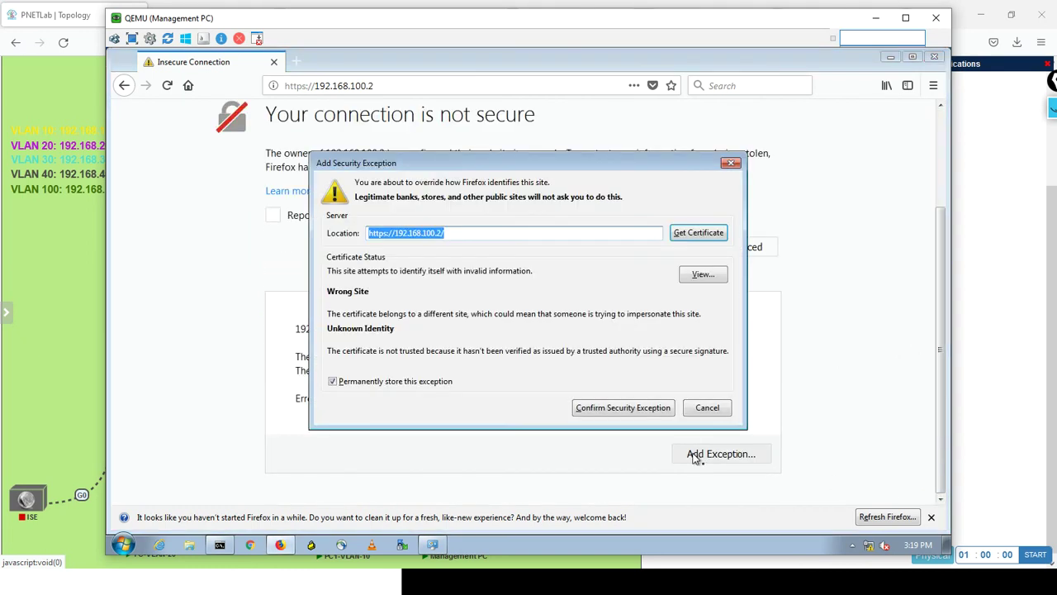
click(623, 407)
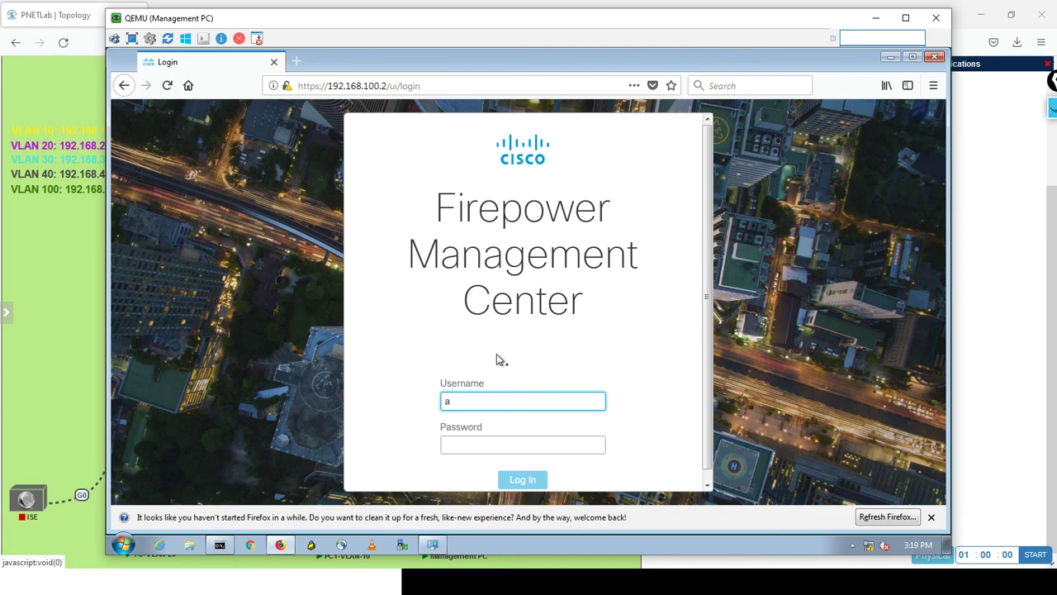
Log in to Firepower Management Center as admin.
text(n)
key(Tab)
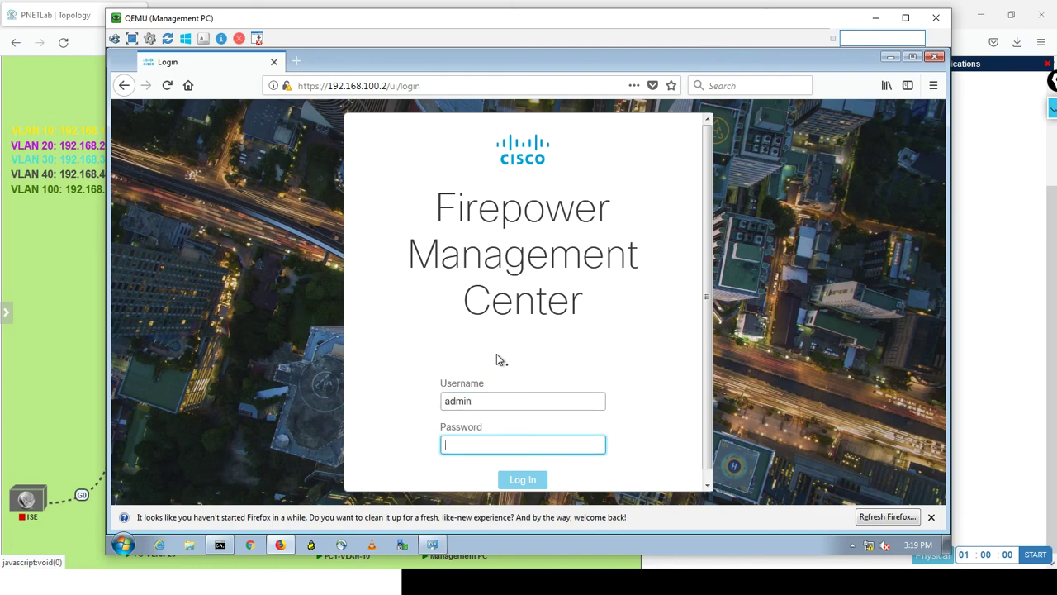
text(A)
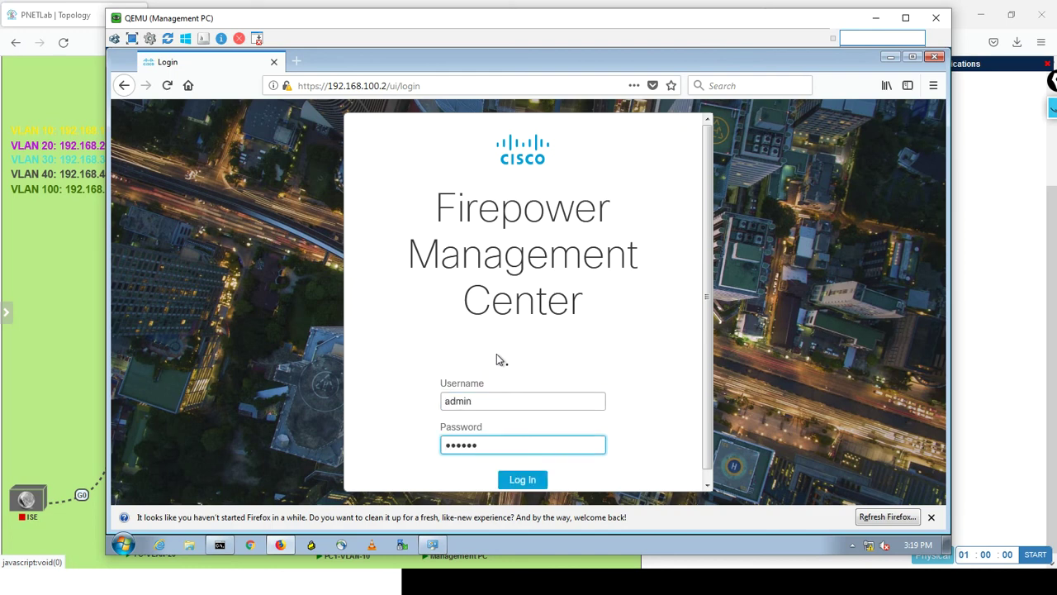
key(Return)
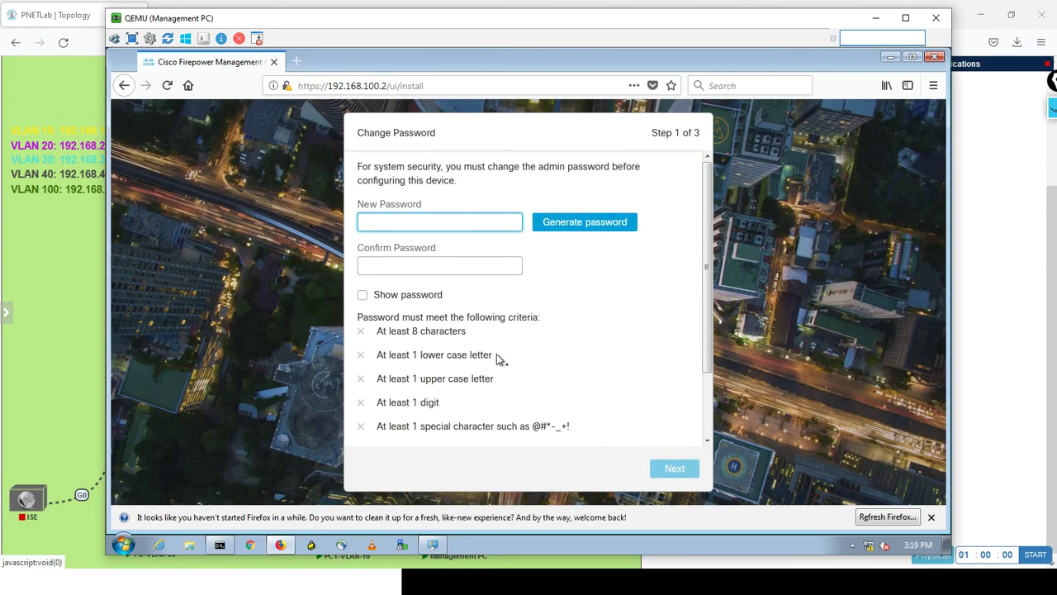
Enter and confirm a new admin password, then advance to the license agreement.
click(421, 220)
text(Cis@1234)
key(Tab)
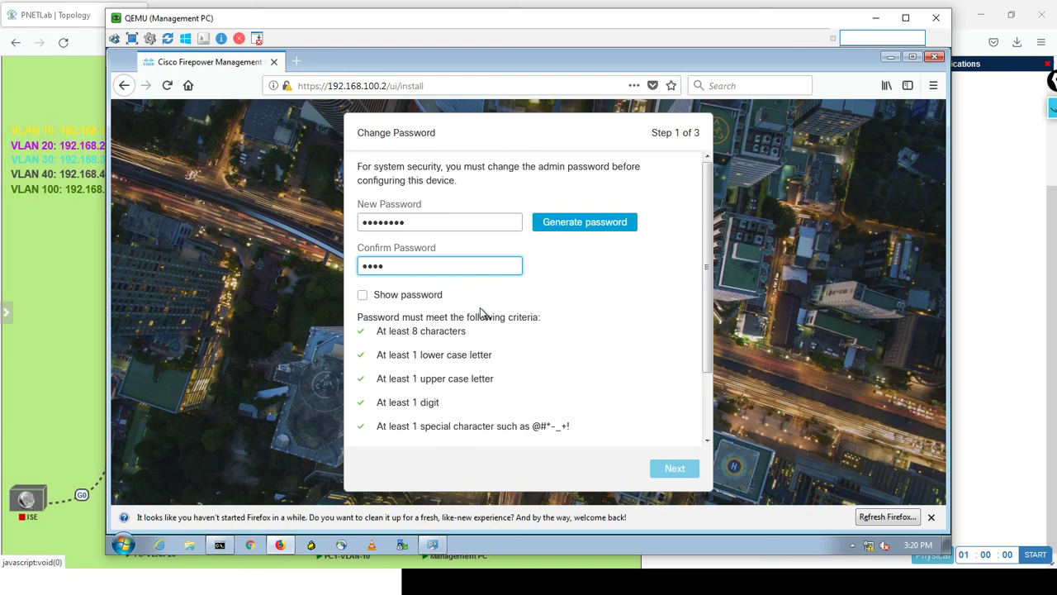
text(4)
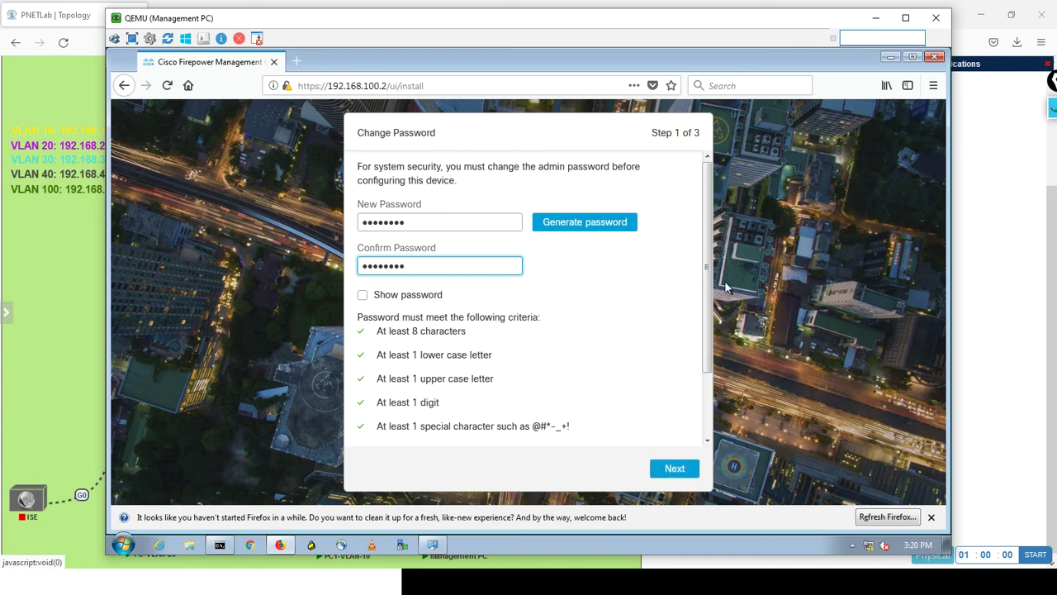
drag(709, 289, 702, 419)
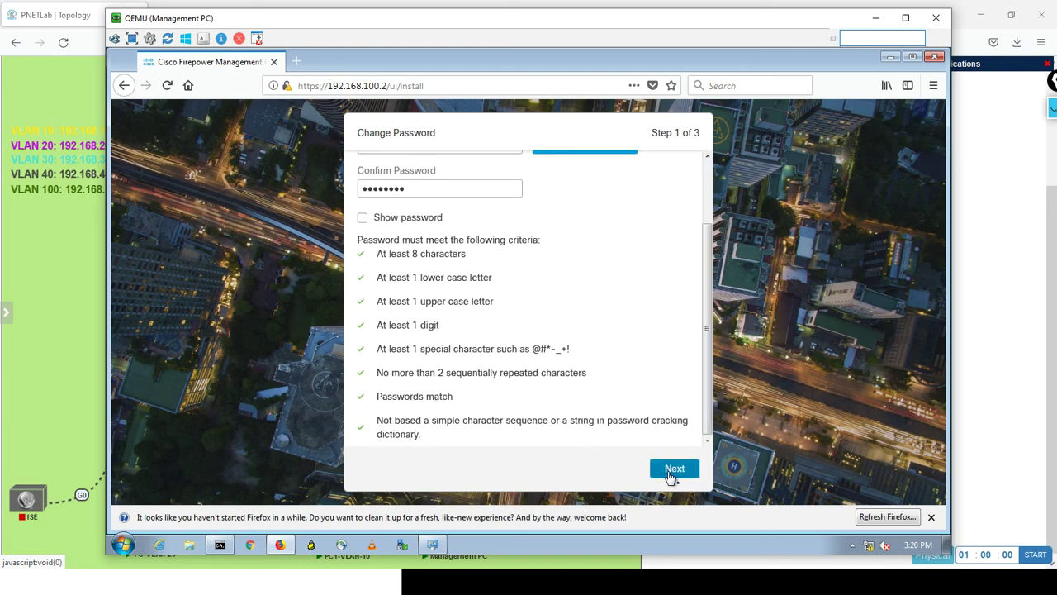
click(671, 471)
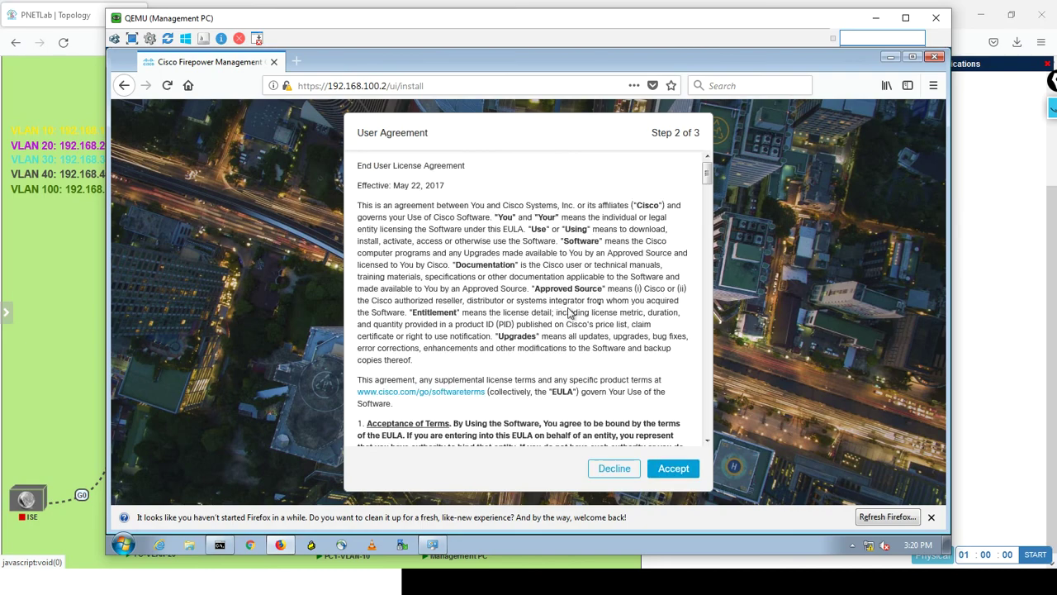
Accept the EULA and change the hostname from firepower to FMC.
drag(707, 173, 679, 454)
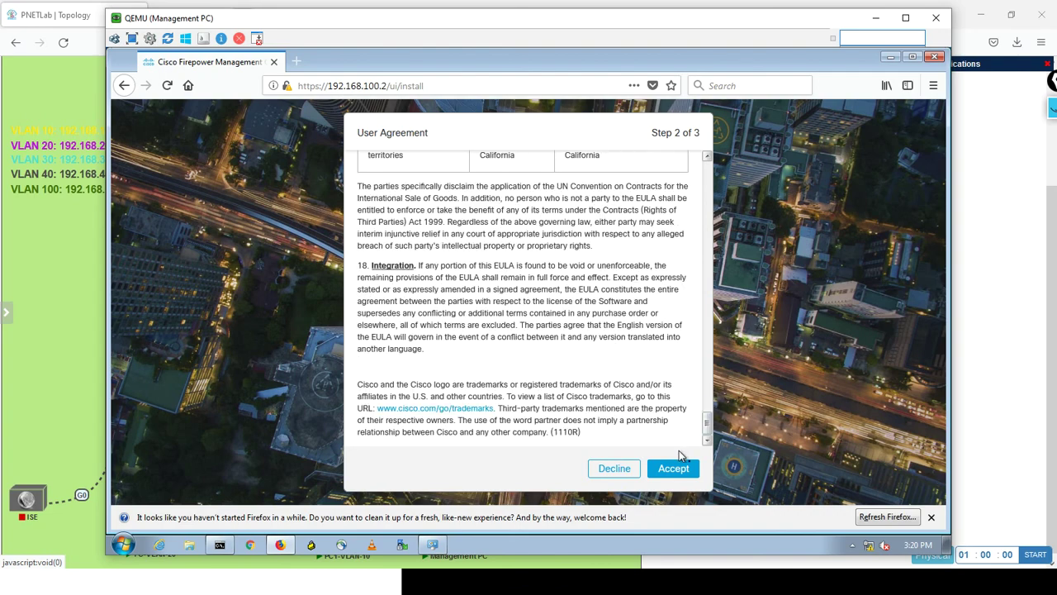
click(665, 468)
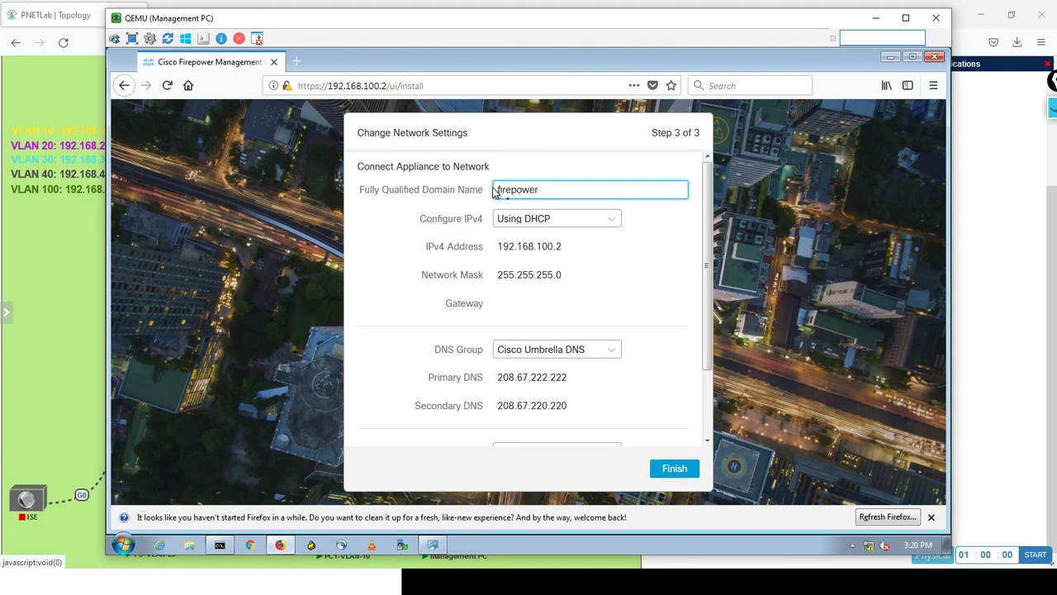
drag(552, 191, 439, 183)
text(FMC)
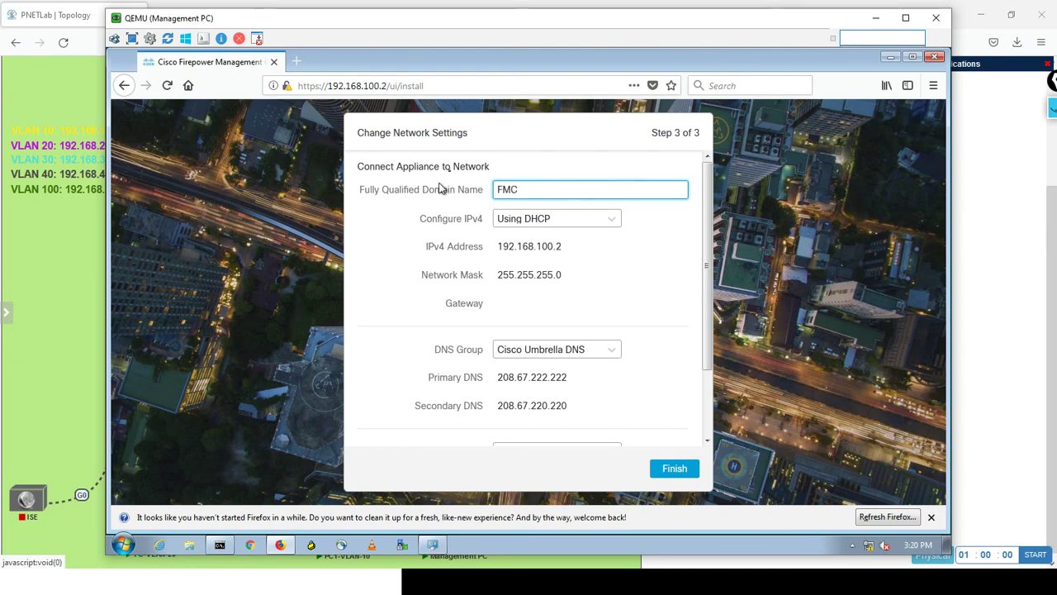
Set IPv4 to Static/Manual with gateway 192.168.100.1 and finish the setup.
click(551, 223)
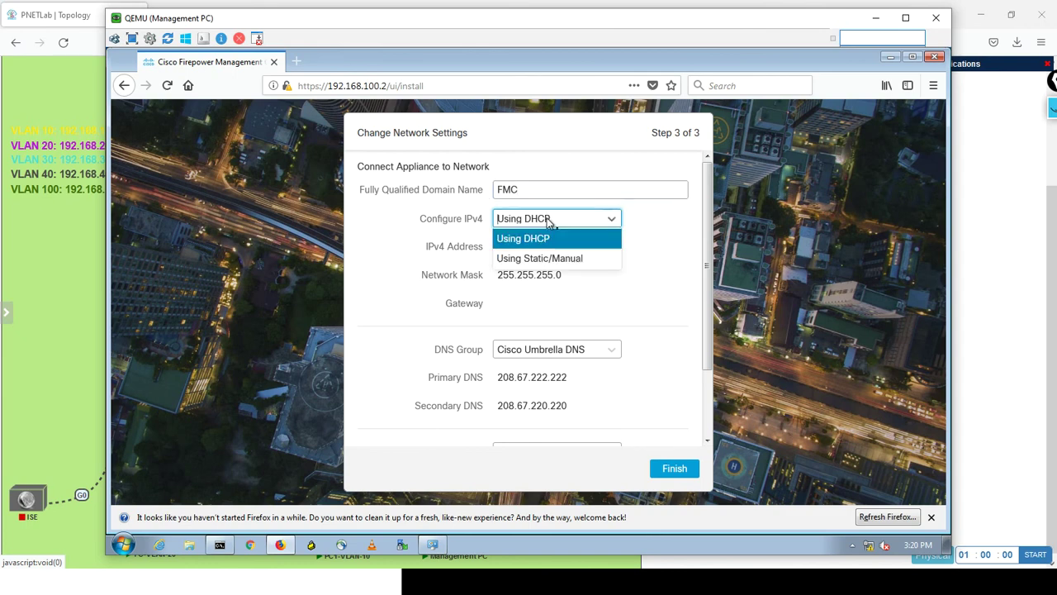
click(541, 258)
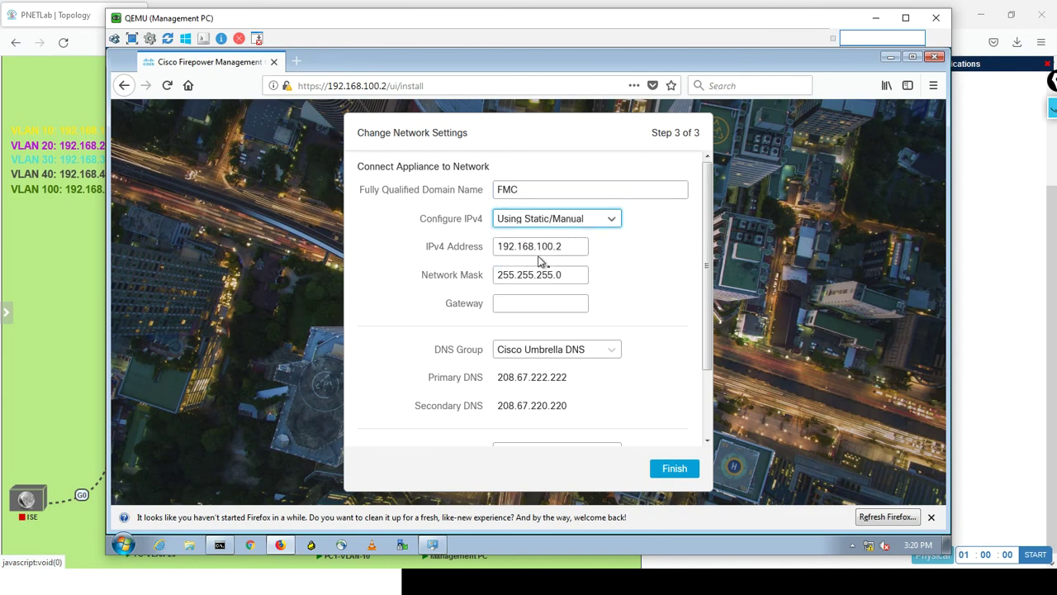
click(538, 303)
text(192.16)
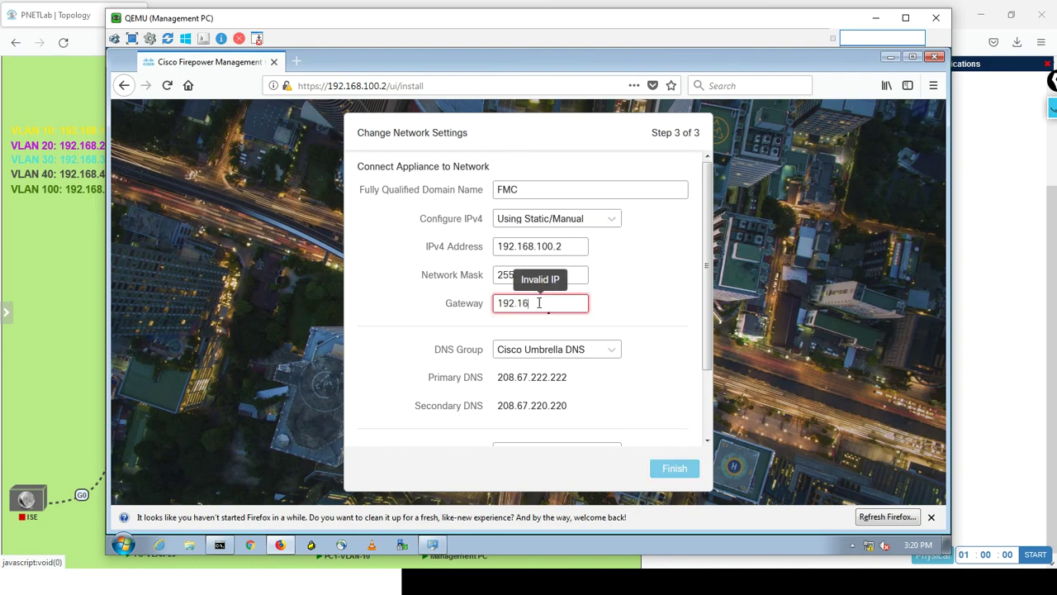
text(8.100.1)
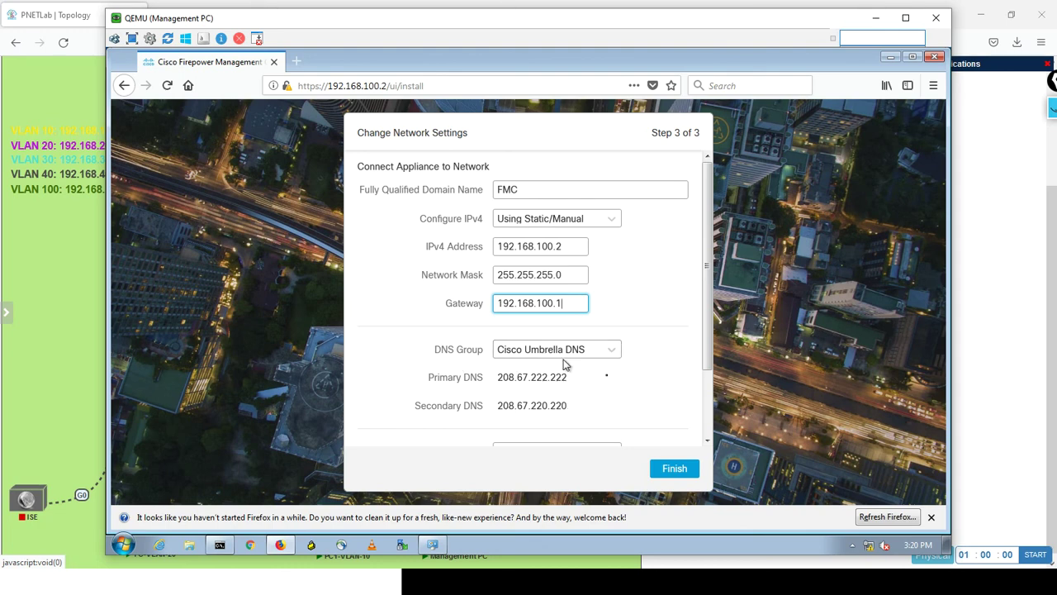
drag(703, 347, 699, 405)
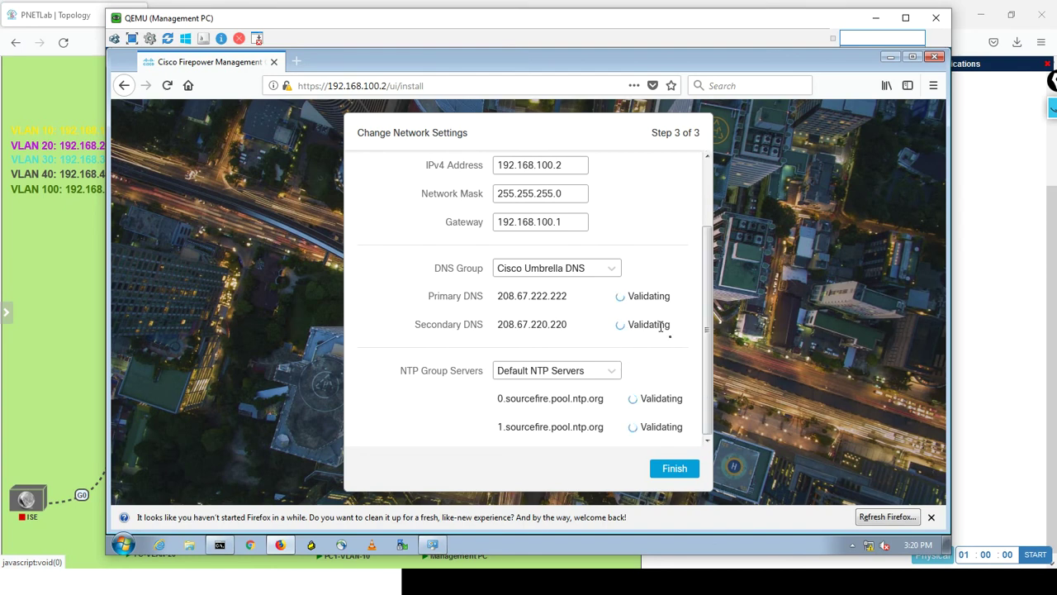
click(672, 469)
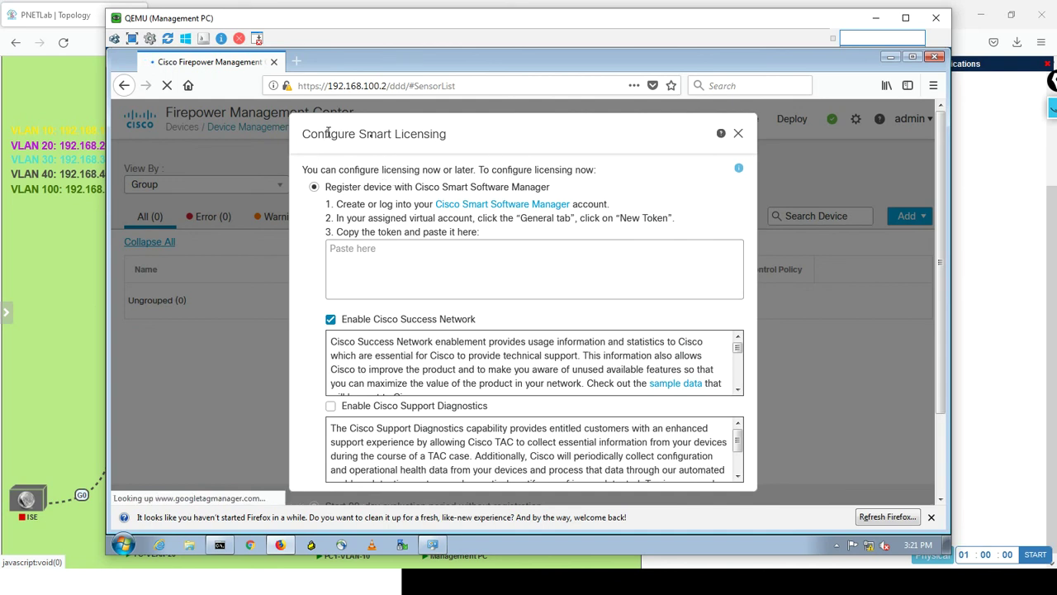
Choose 'Start 90-day evaluation period without registration' in Smart Licensing and save.
click(421, 261)
drag(941, 247, 938, 365)
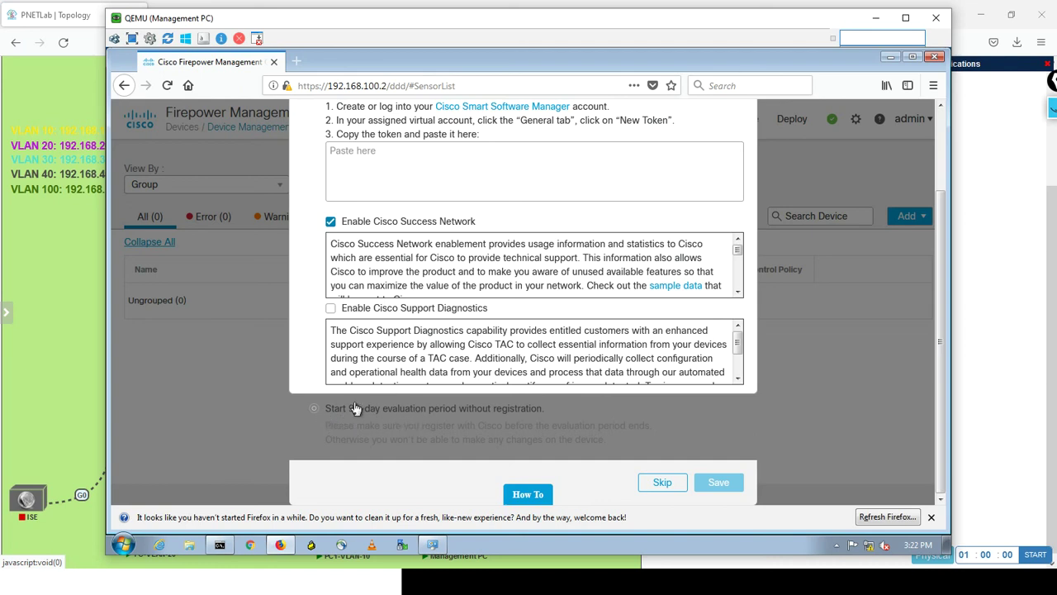
click(317, 410)
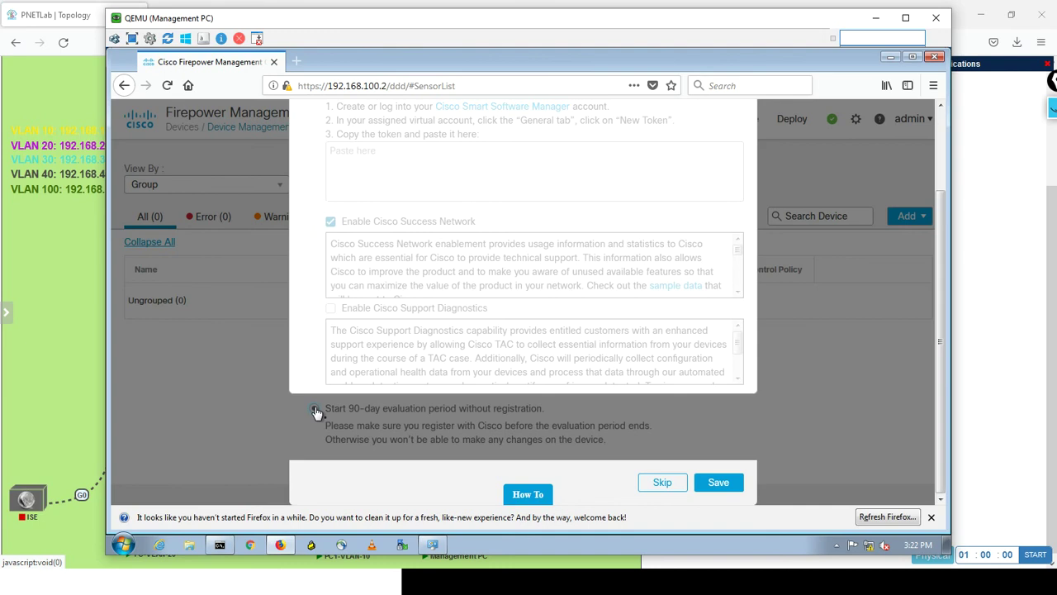
click(717, 483)
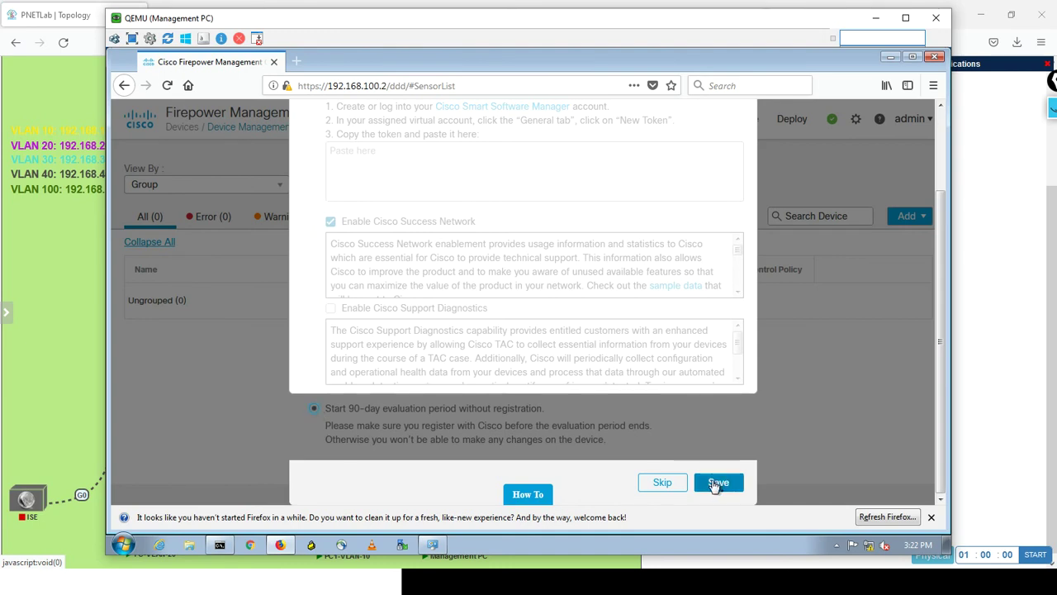